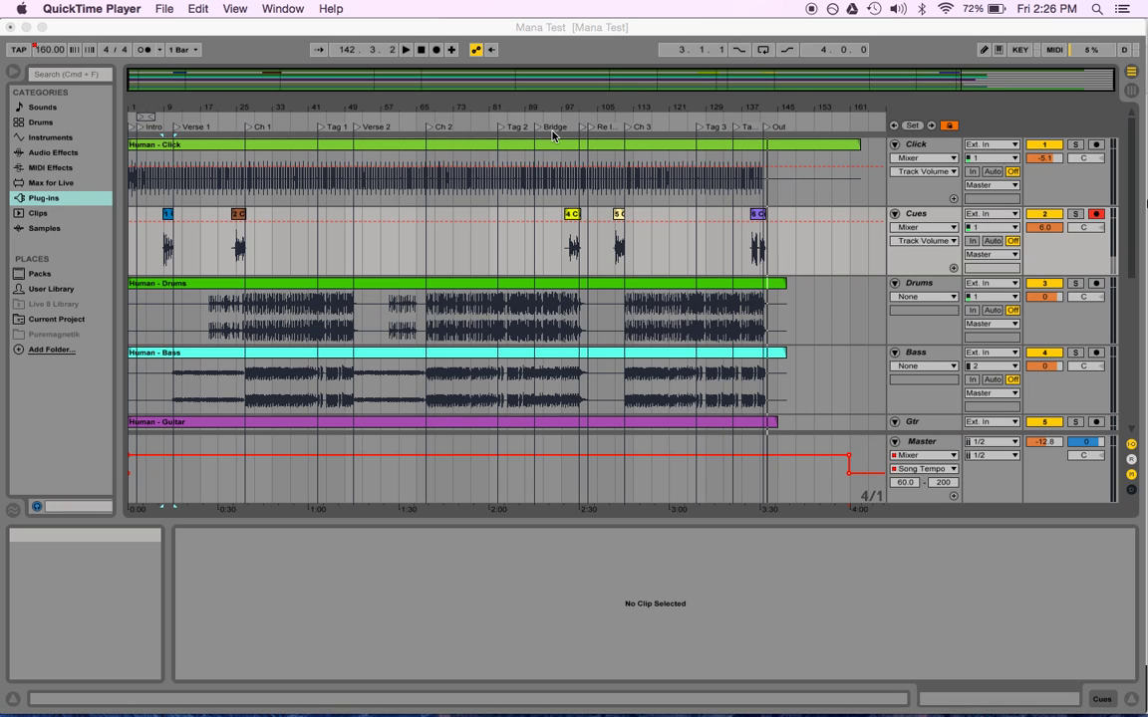
# Insert a new audio track below Click and drag it to the top of the arrangement.
pyautogui.click(356, 95)
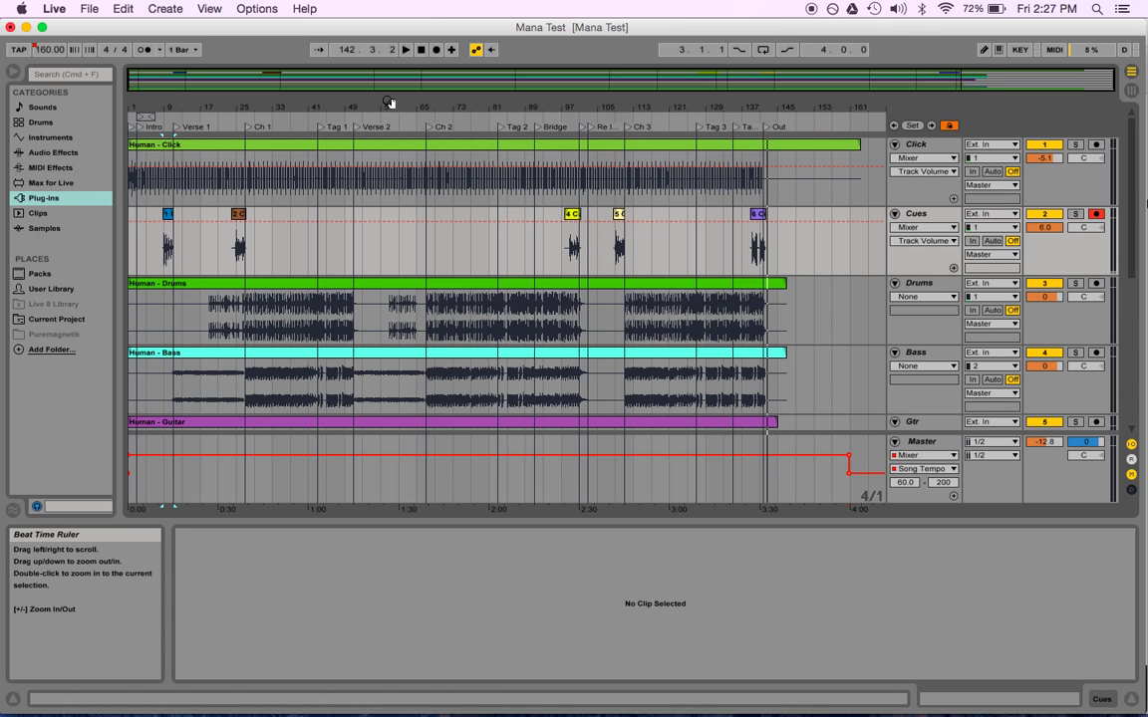
pyautogui.moveTo(389, 101)
pyautogui.mouseDown()
pyautogui.moveTo(388, 125)
pyautogui.moveTo(392, 102)
pyautogui.mouseUp()
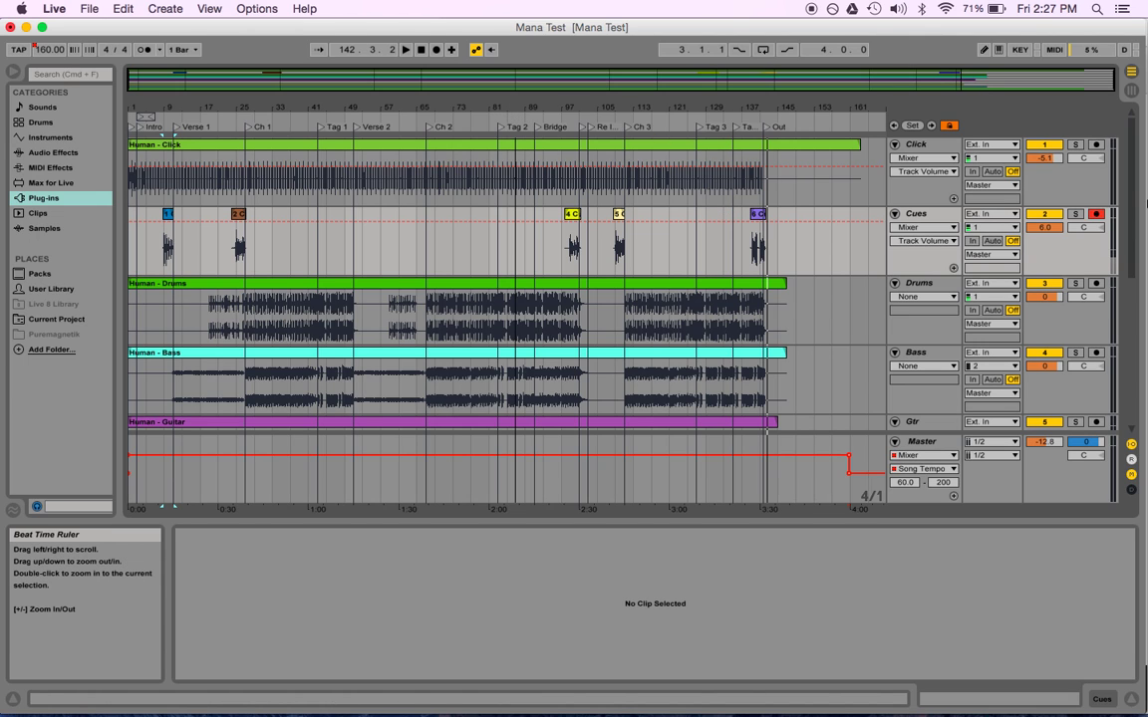
pyautogui.moveTo(513, 108); pyautogui.dragTo(494, 153)
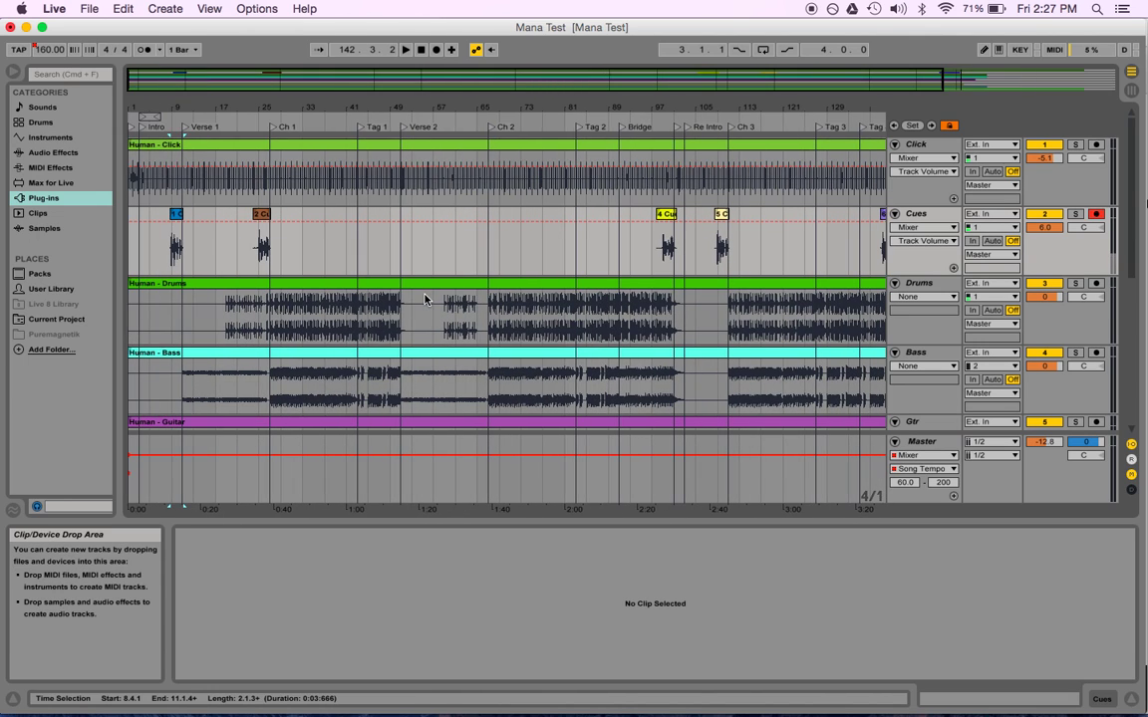
pyautogui.moveTo(167, 105); pyautogui.dragTo(173, 104)
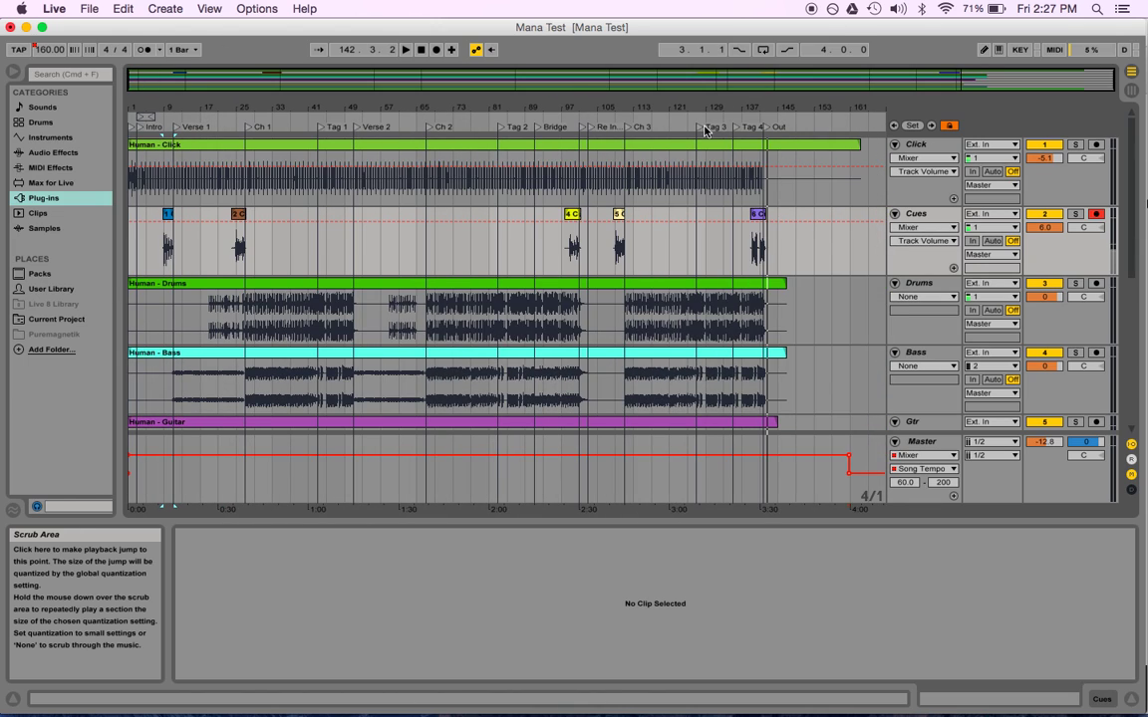
pyautogui.click(929, 146)
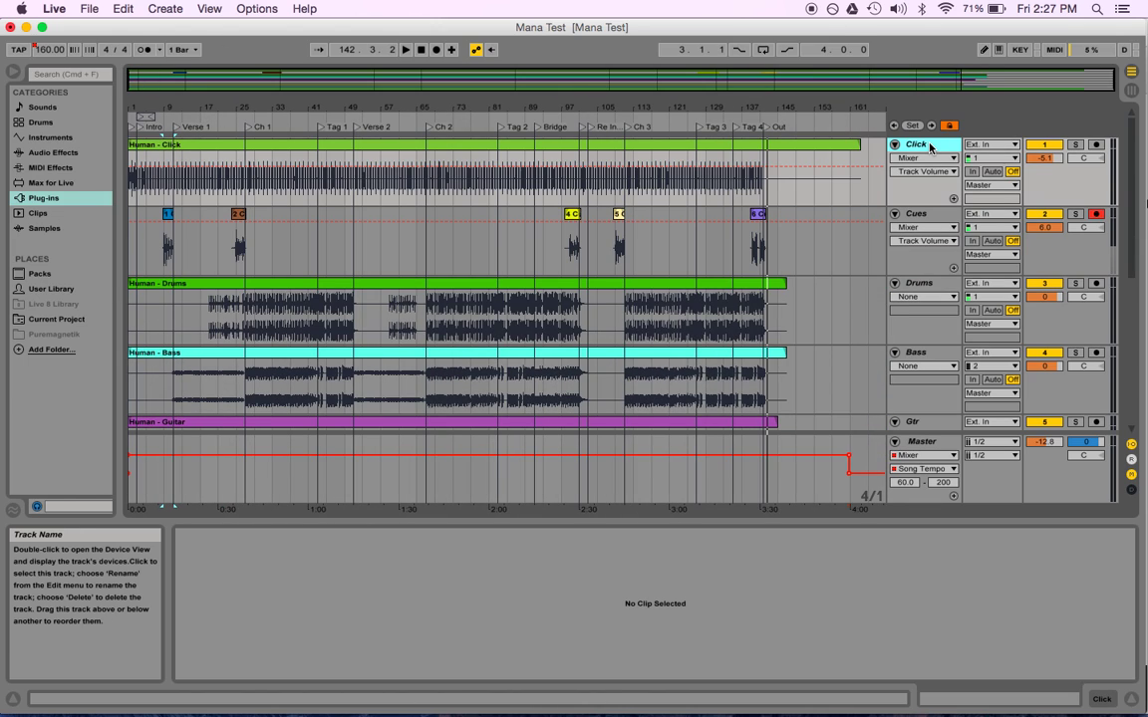
pyautogui.press('super+t')
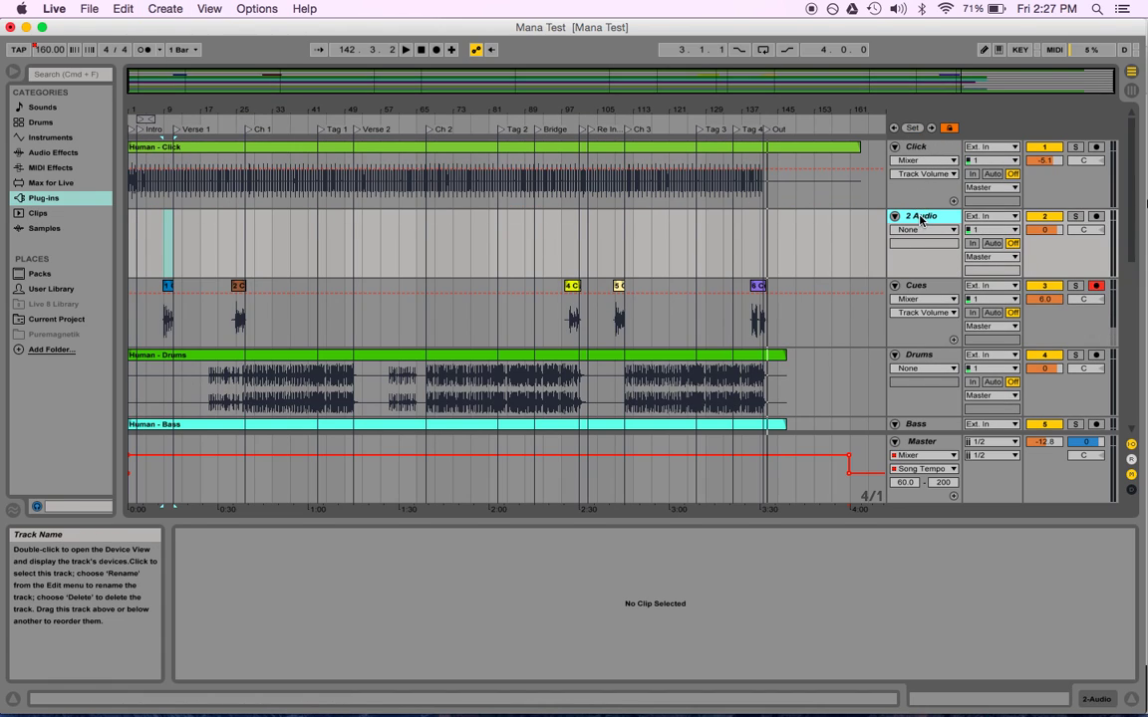
pyautogui.moveTo(918, 216); pyautogui.dragTo(923, 151)
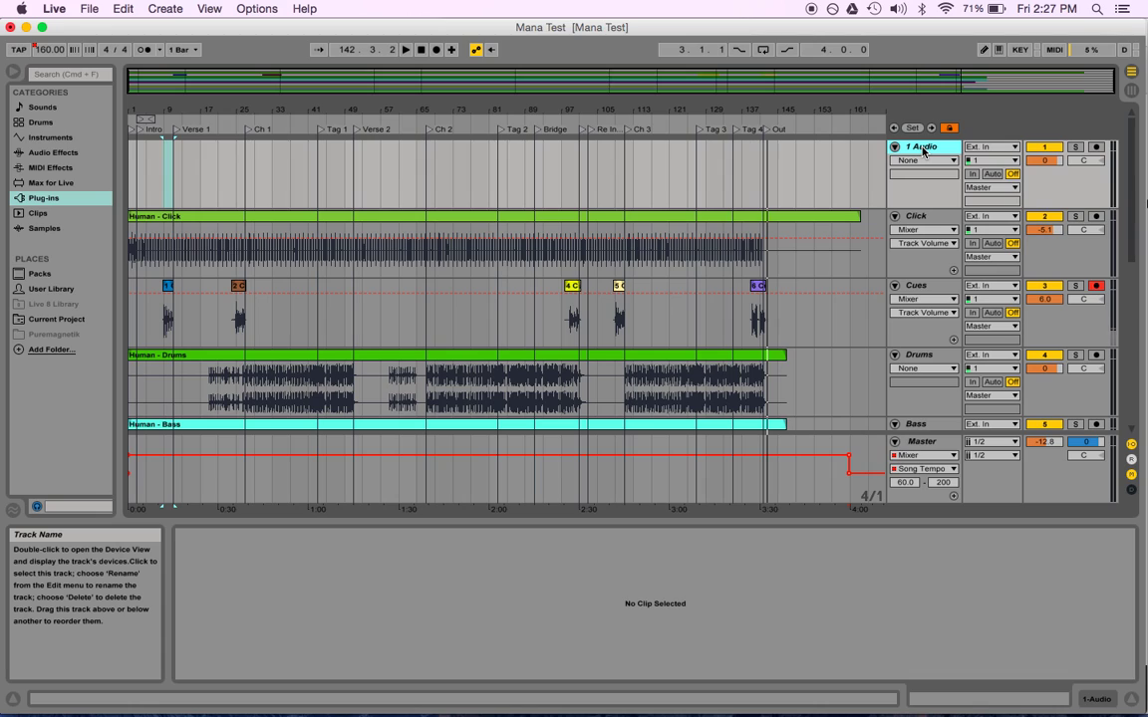
# Rename the new track to Media.
pyautogui.press('super+r')
pyautogui.write('F')
pyautogui.write('edia')
pyautogui.press('Return')
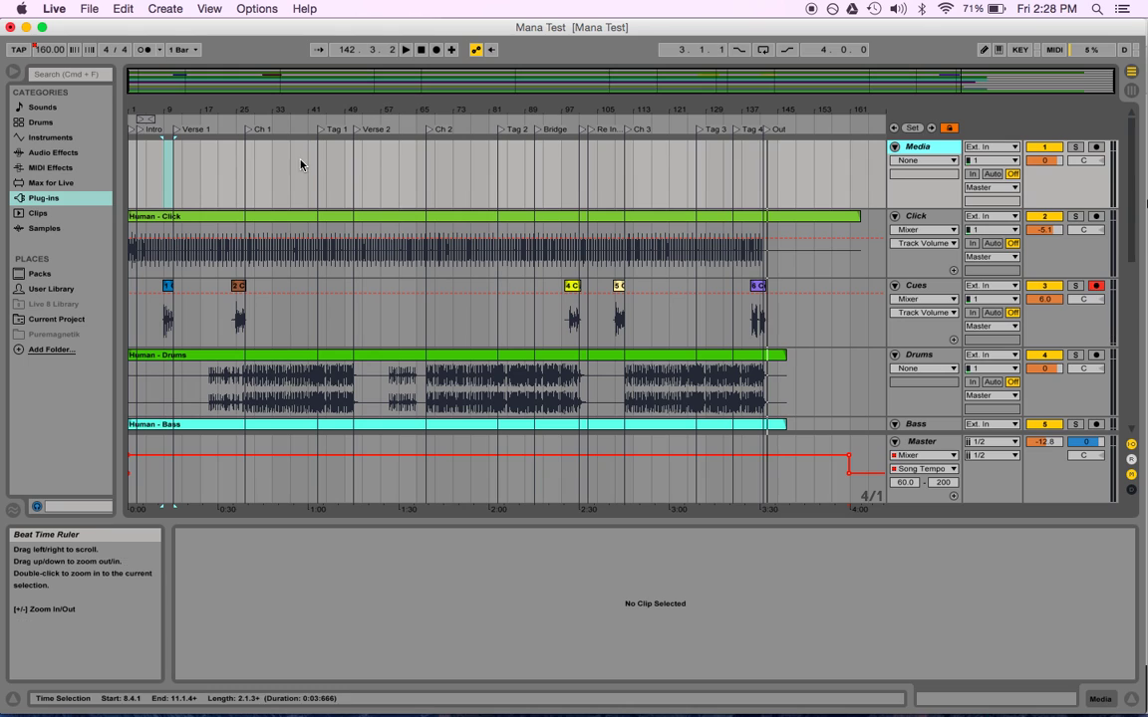
# In Finder, browse to Desktop > Human Tracks > Pic/Vid and select Manafest-Logo-Video.png.
pyautogui.click(310, 109)
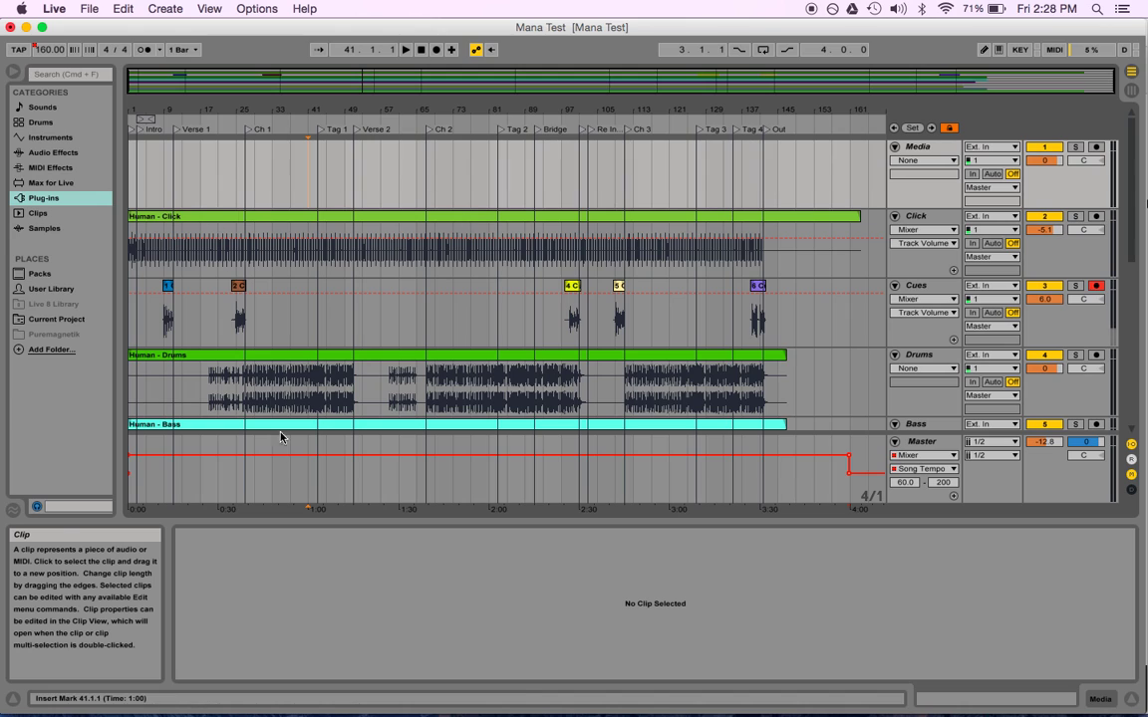
pyautogui.moveTo(70, 709)
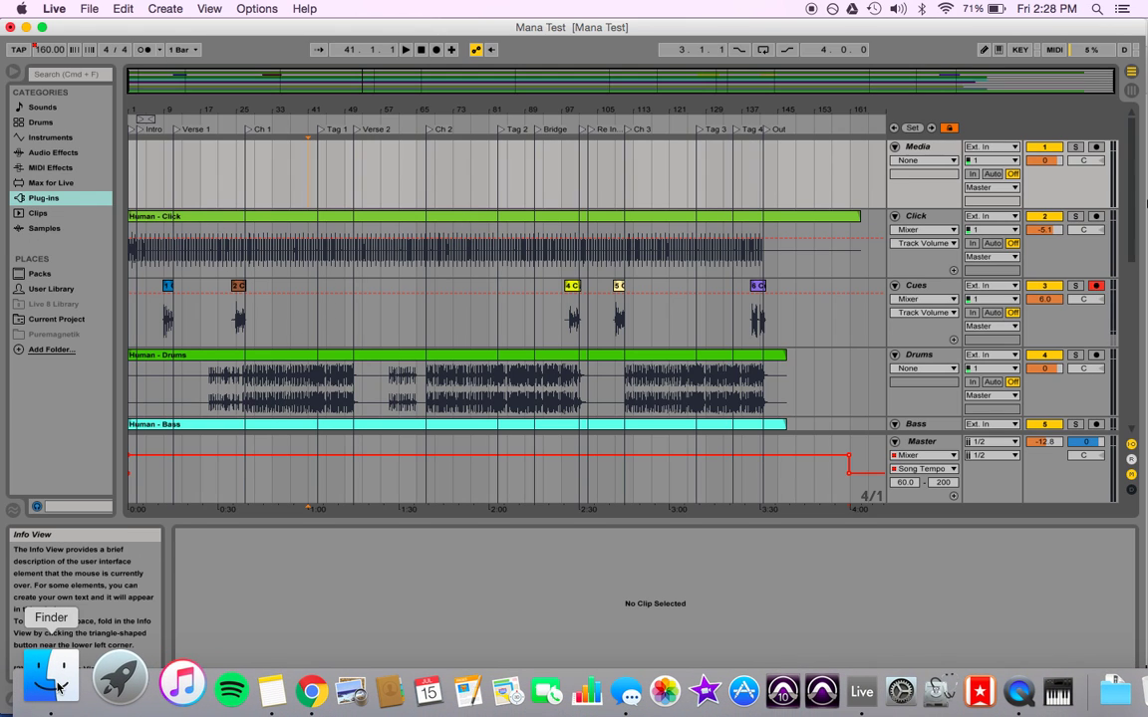
pyautogui.click(58, 685)
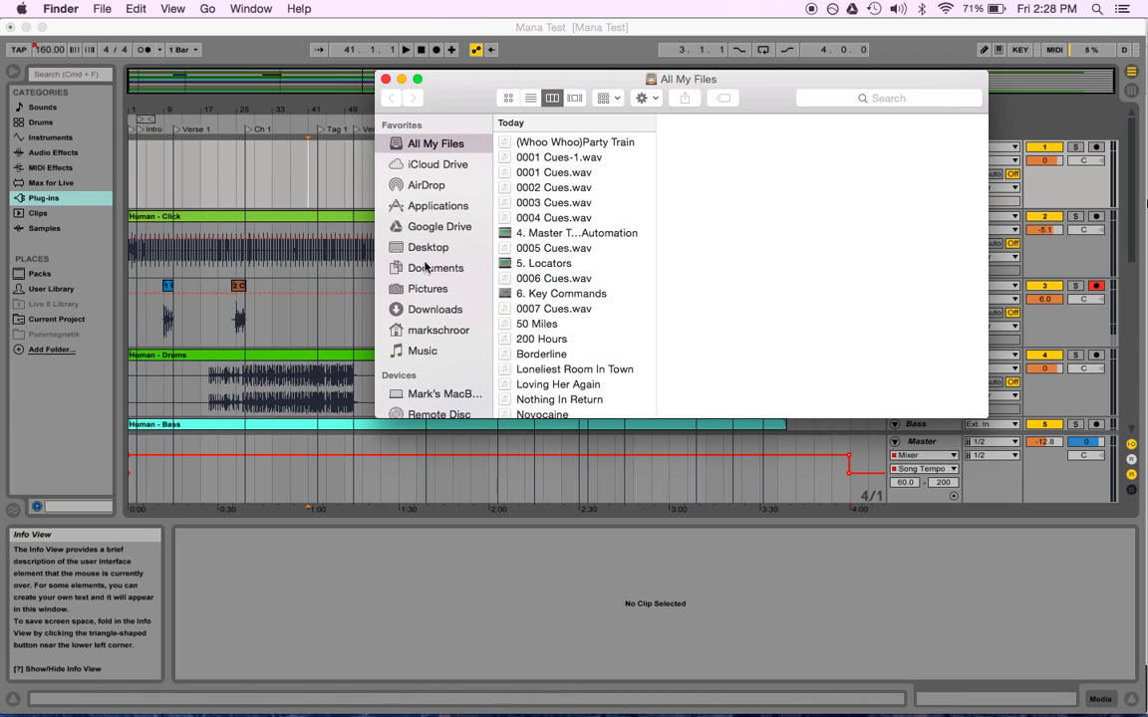
pyautogui.click(429, 256)
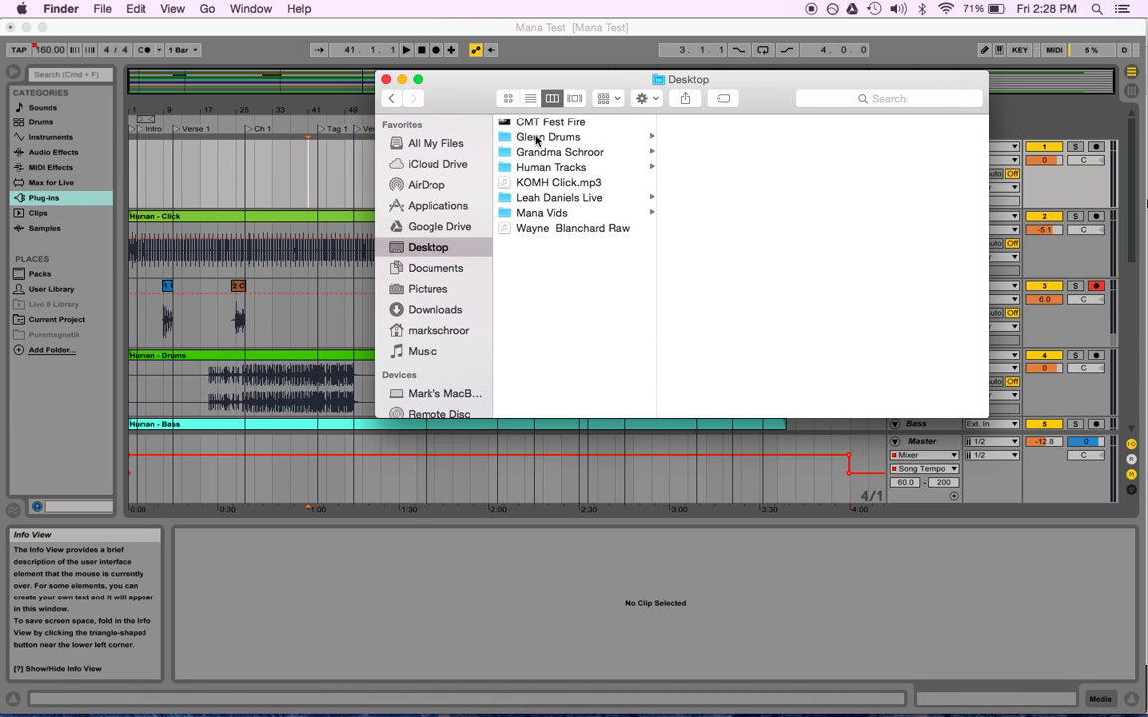
pyautogui.click(579, 166)
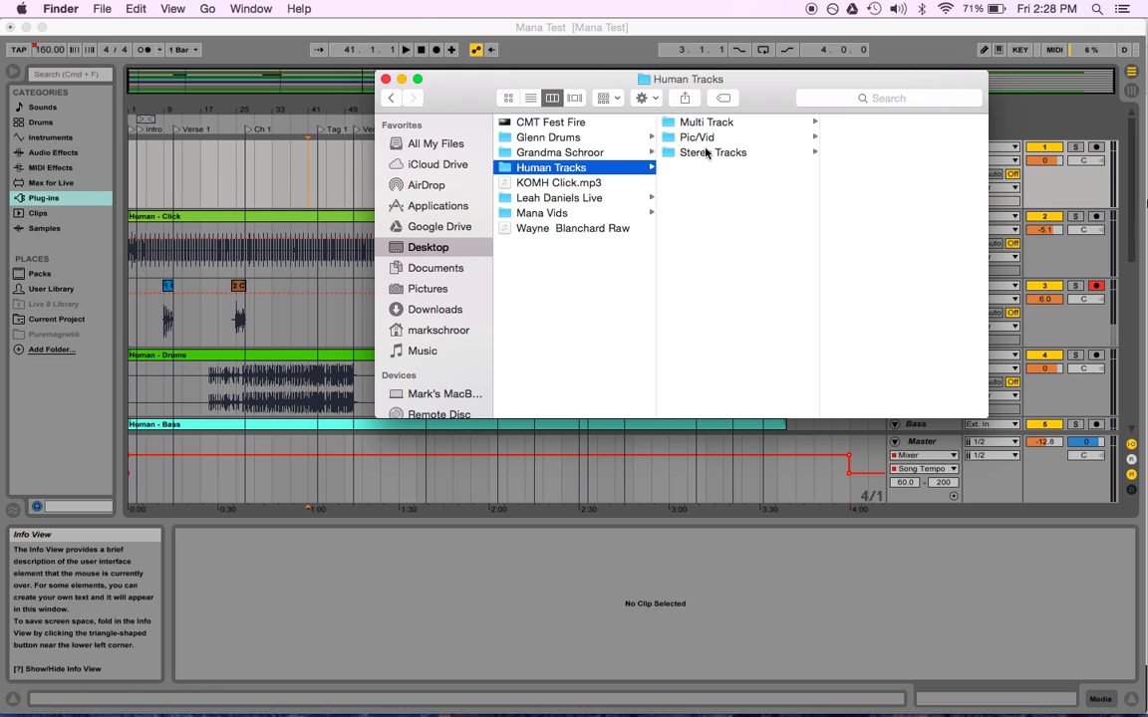
pyautogui.click(724, 139)
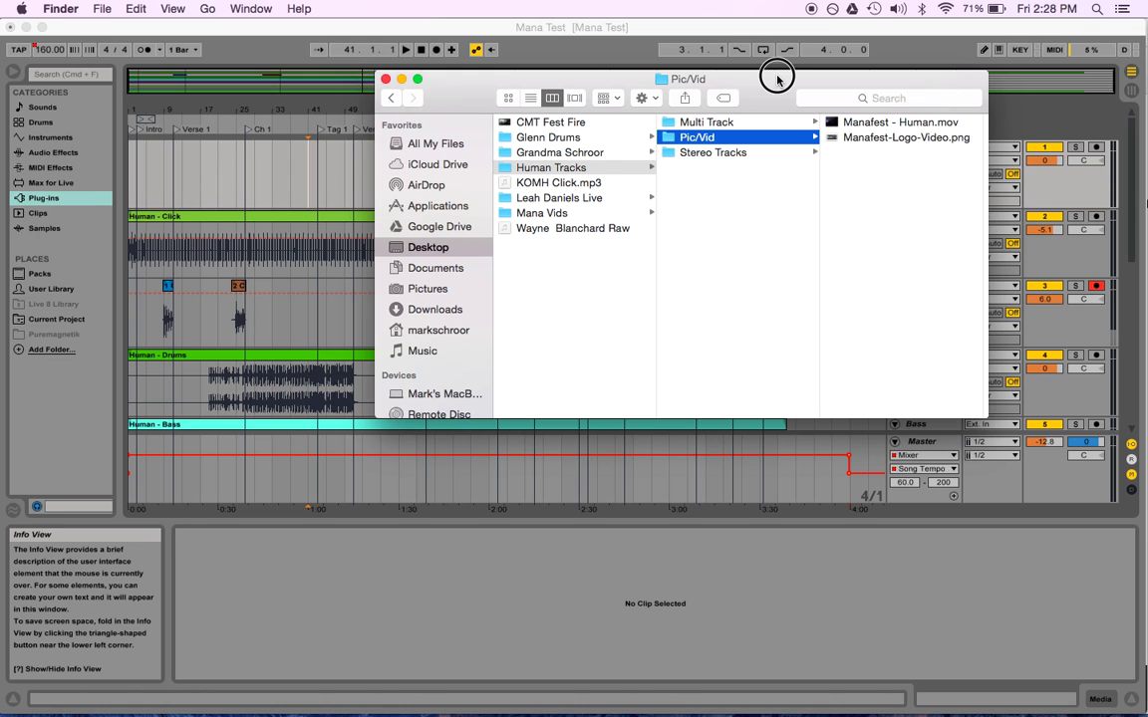
pyautogui.moveTo(777, 79); pyautogui.dragTo(905, 328)
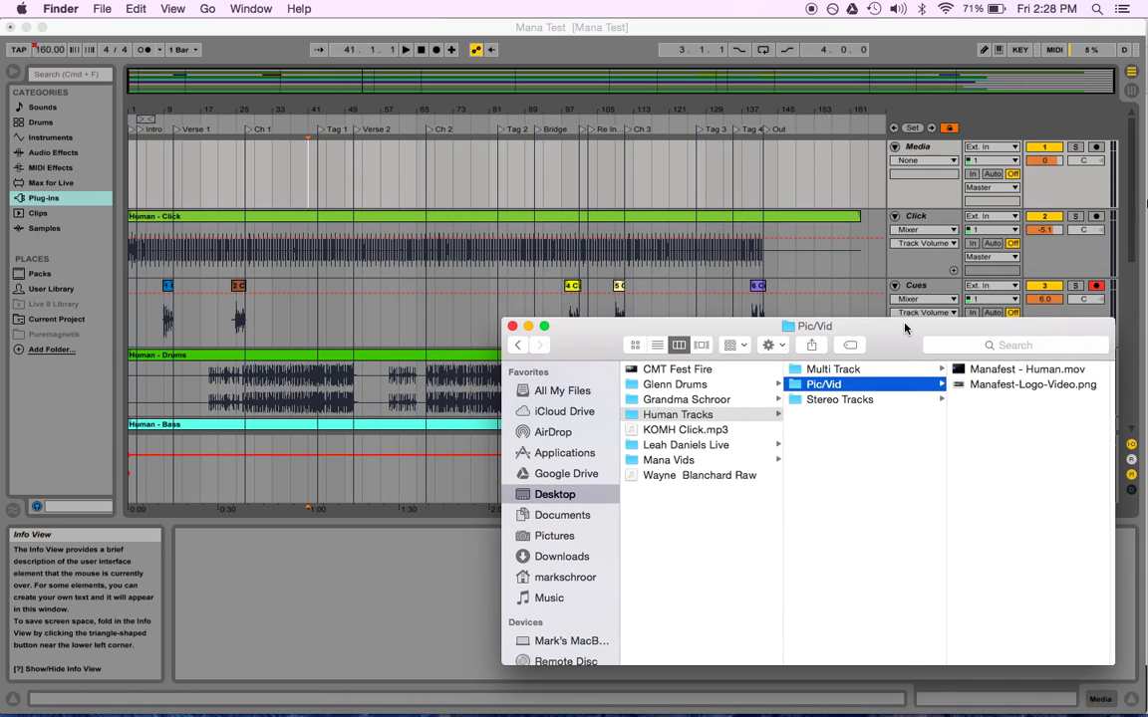
pyautogui.click(992, 389)
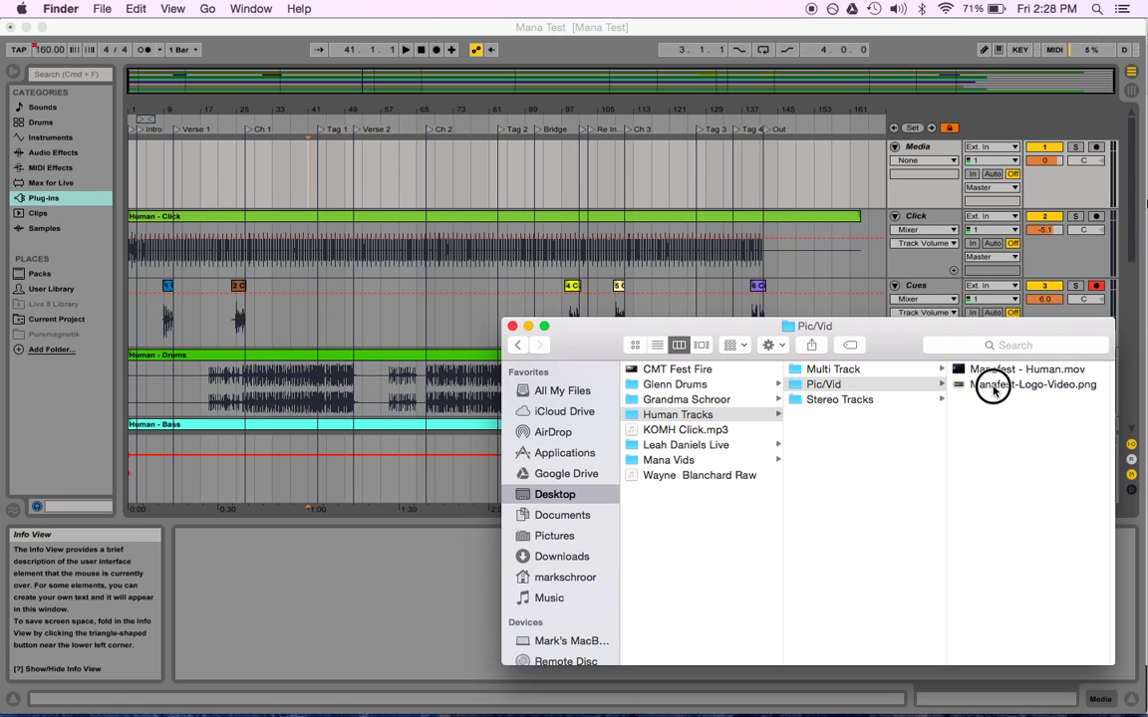
# Drop Manafest-Logo-Video.png onto the Media track at bar 5, then toggle the video window off and on.
pyautogui.moveTo(992, 389)
pyautogui.mouseDown()
pyautogui.moveTo(310, 144)
pyautogui.moveTo(149, 167)
pyautogui.mouseUp()
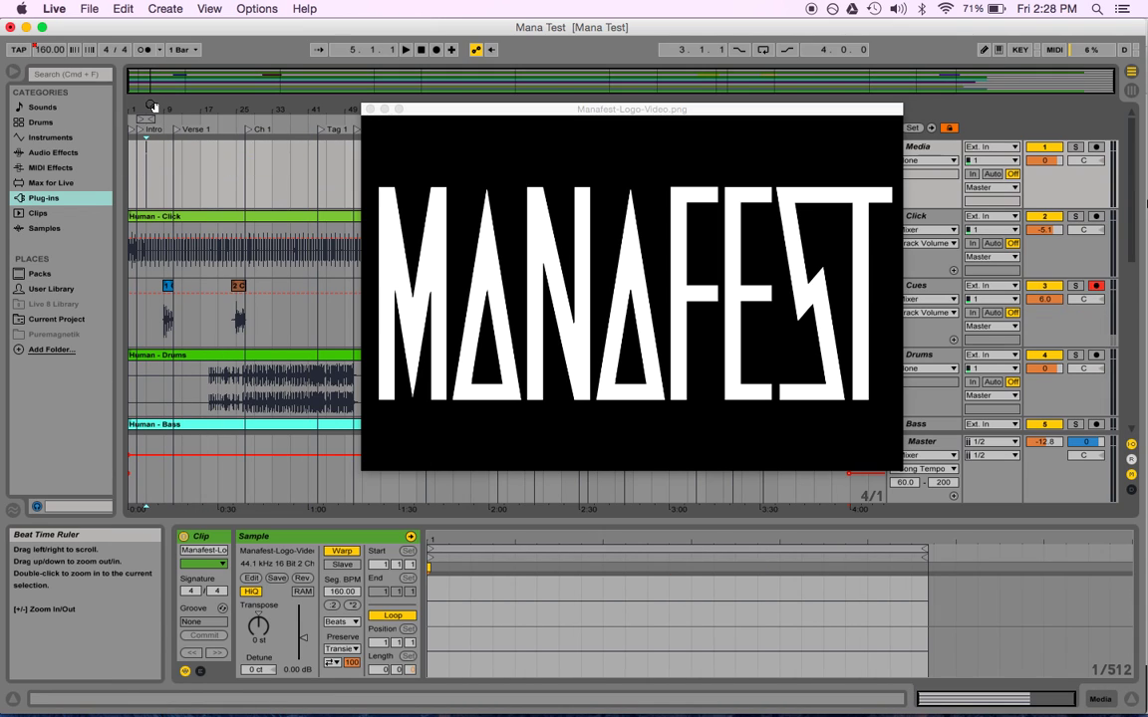
pyautogui.moveTo(436, 112); pyautogui.dragTo(526, 186)
pyautogui.click(257, 7)
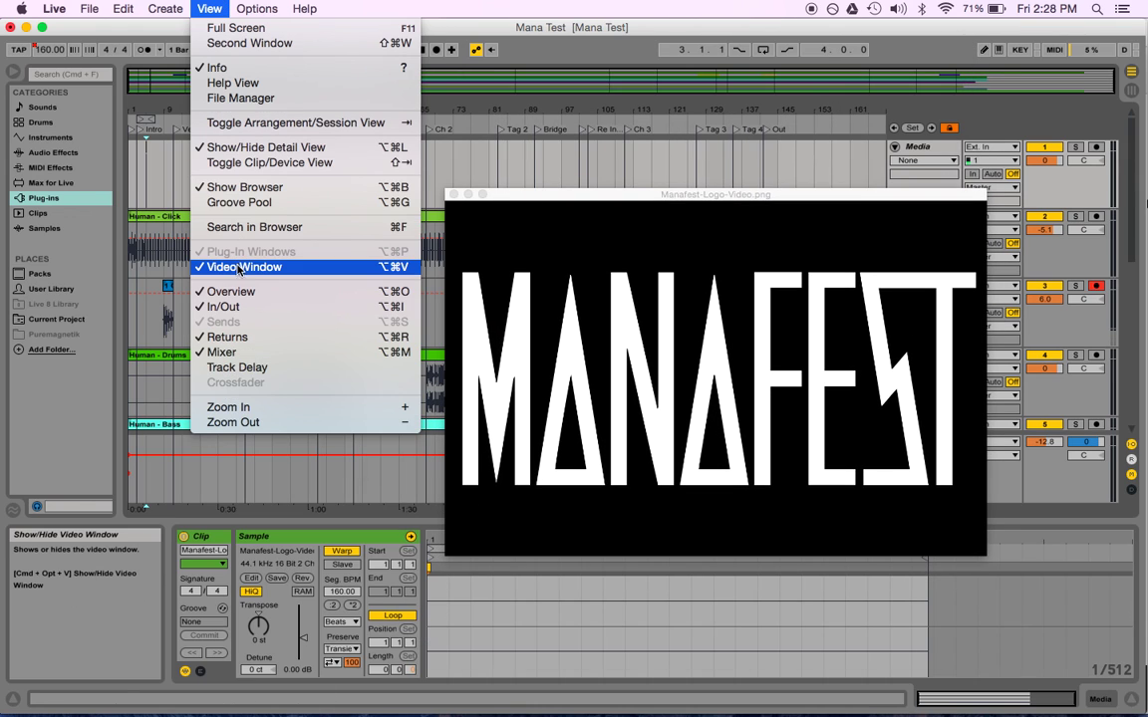
pyautogui.moveTo(187, 8)
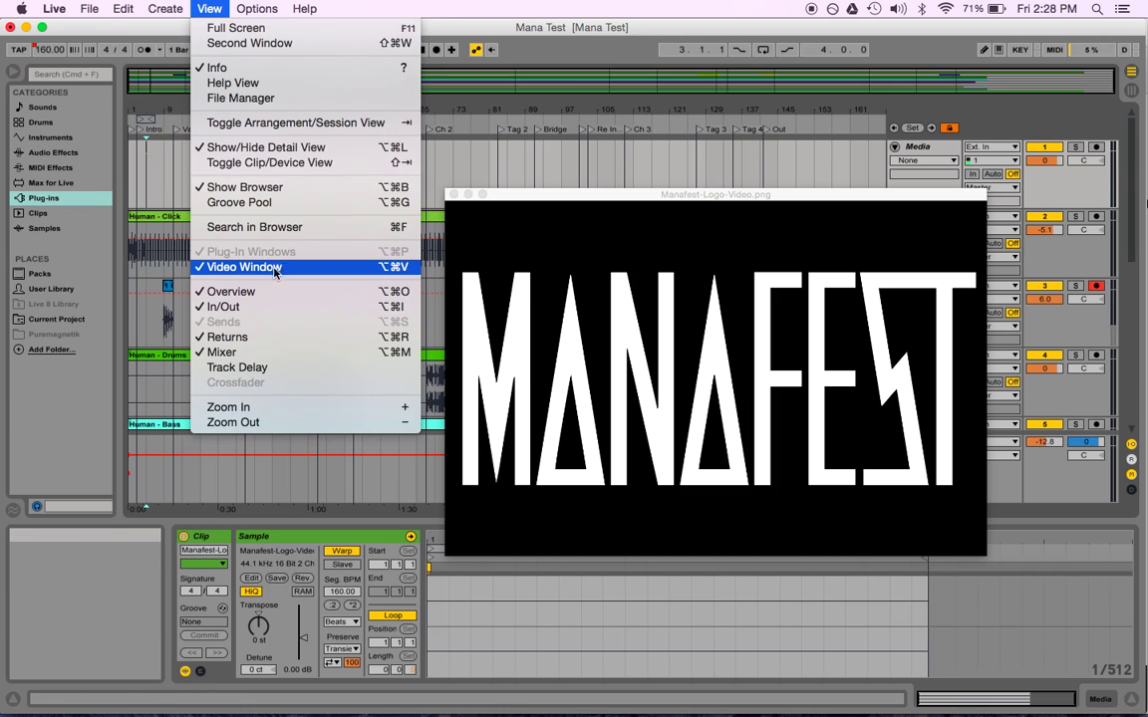
pyautogui.click(251, 246)
pyautogui.click(210, 8)
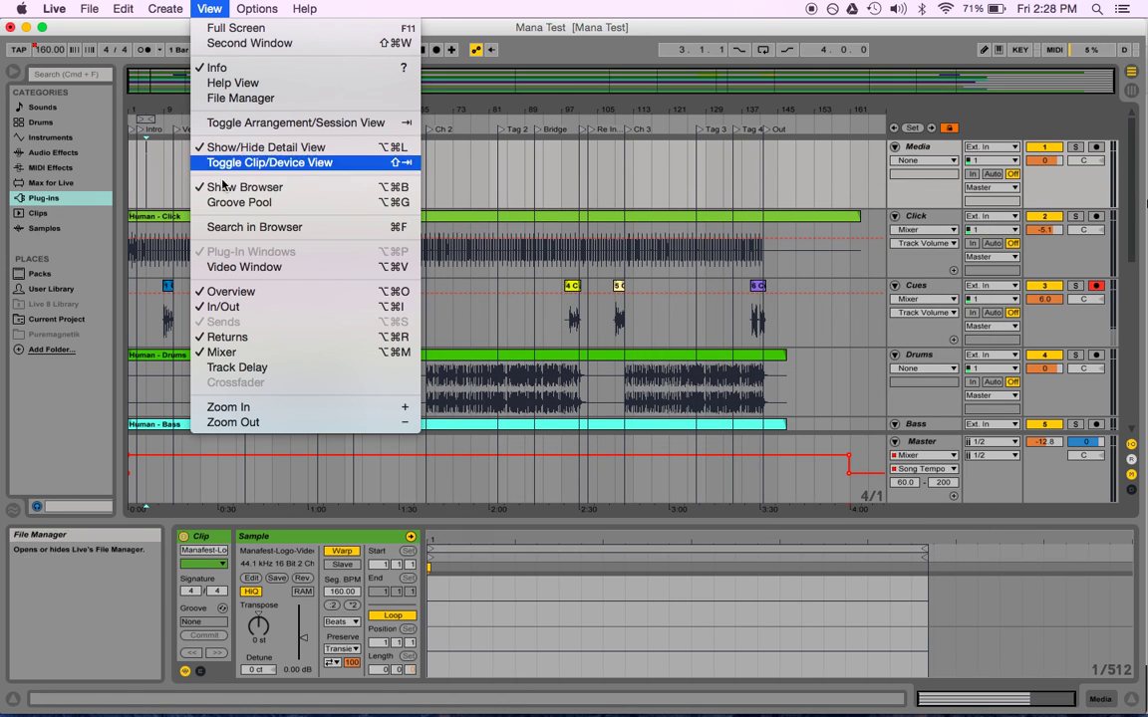
pyautogui.click(227, 259)
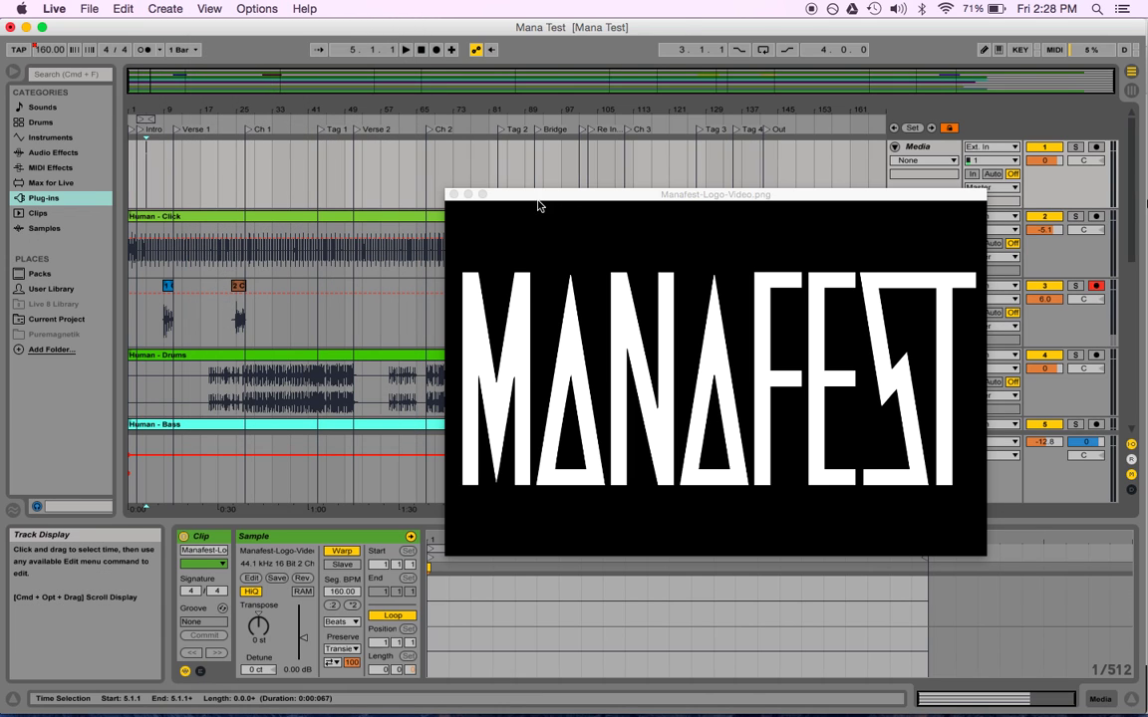
# Shrink the logo video window to 320x180 and move it to the screen's top-right corner.
pyautogui.moveTo(536, 197); pyautogui.dragTo(623, 102)
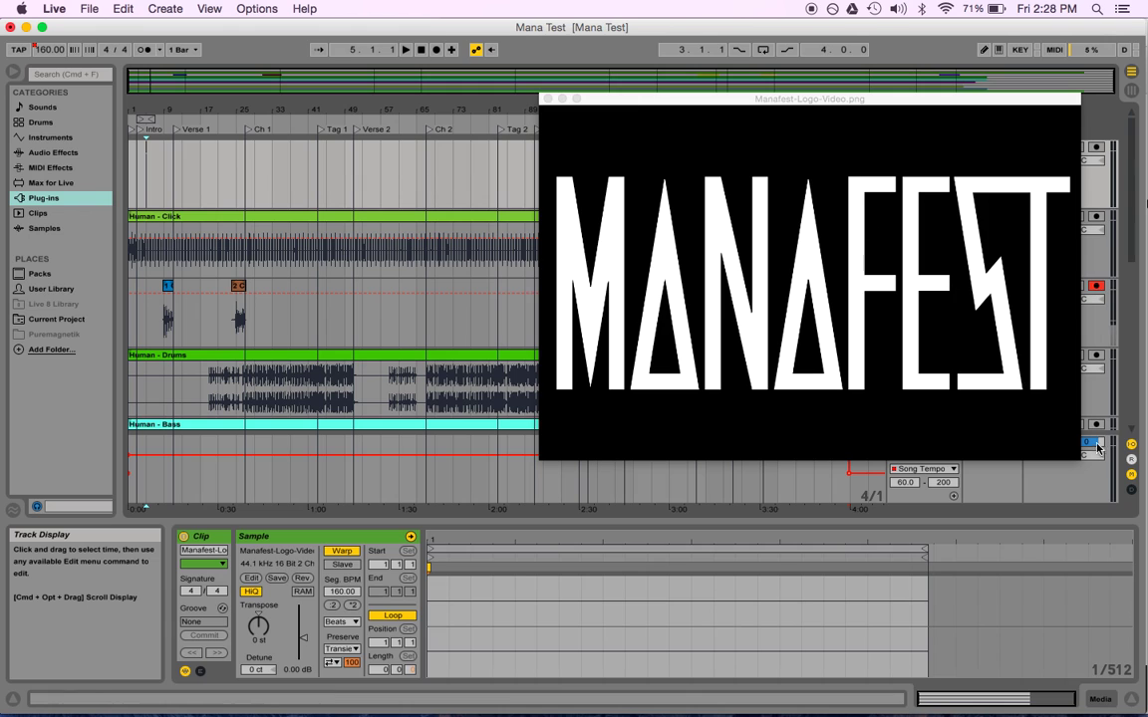
pyautogui.moveTo(1080, 462); pyautogui.dragTo(793, 226)
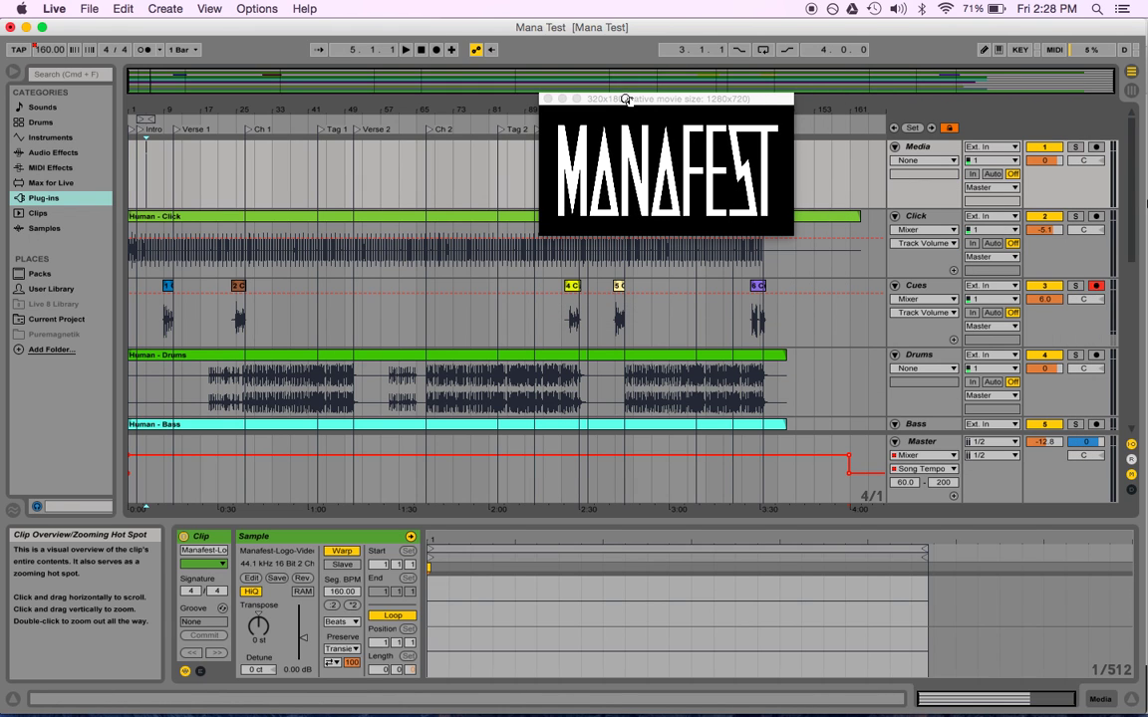
pyautogui.moveTo(563, 91); pyautogui.dragTo(808, 24)
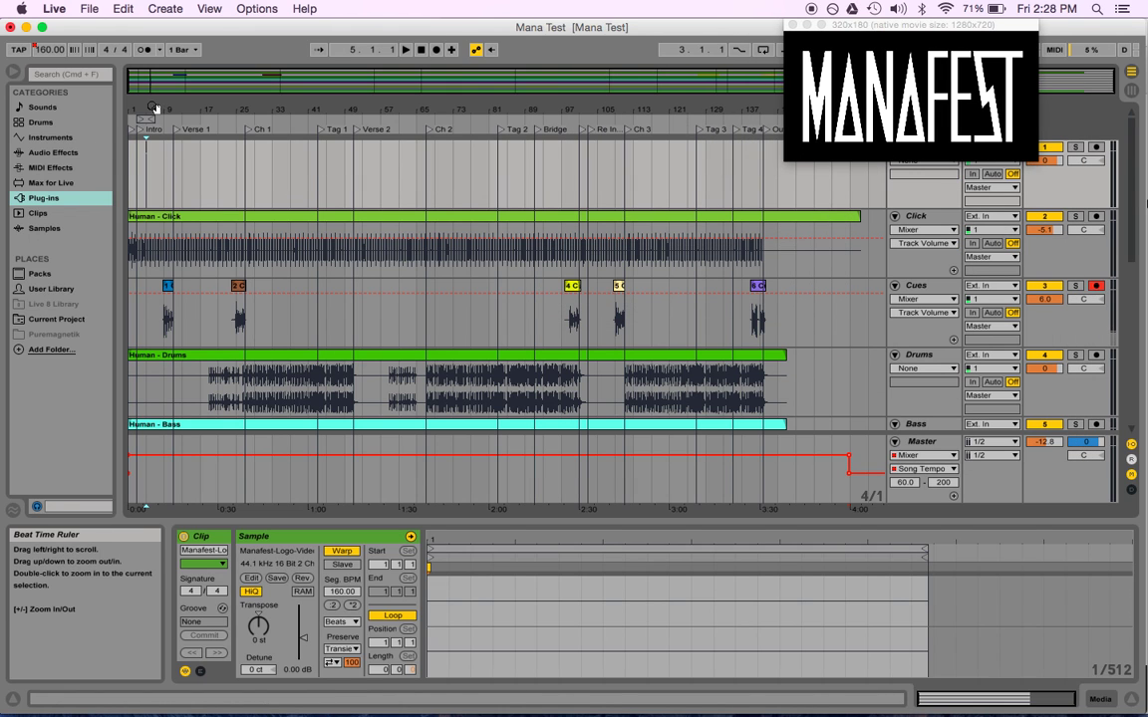
# Zoom in on the tiny logo clip and drag it from around bar 5 to bar 1.1.1.
pyautogui.moveTo(151, 108); pyautogui.dragTo(183, 205)
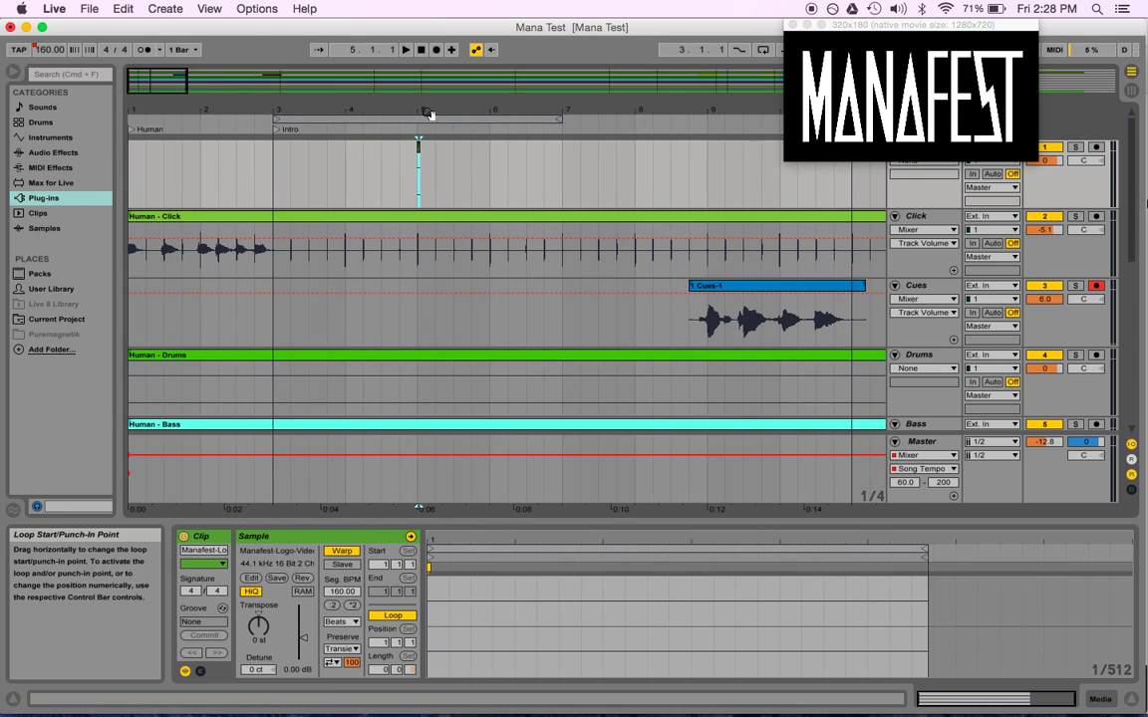
pyautogui.moveTo(431, 109); pyautogui.dragTo(191, 162)
pyautogui.moveTo(189, 107); pyautogui.dragTo(187, 111)
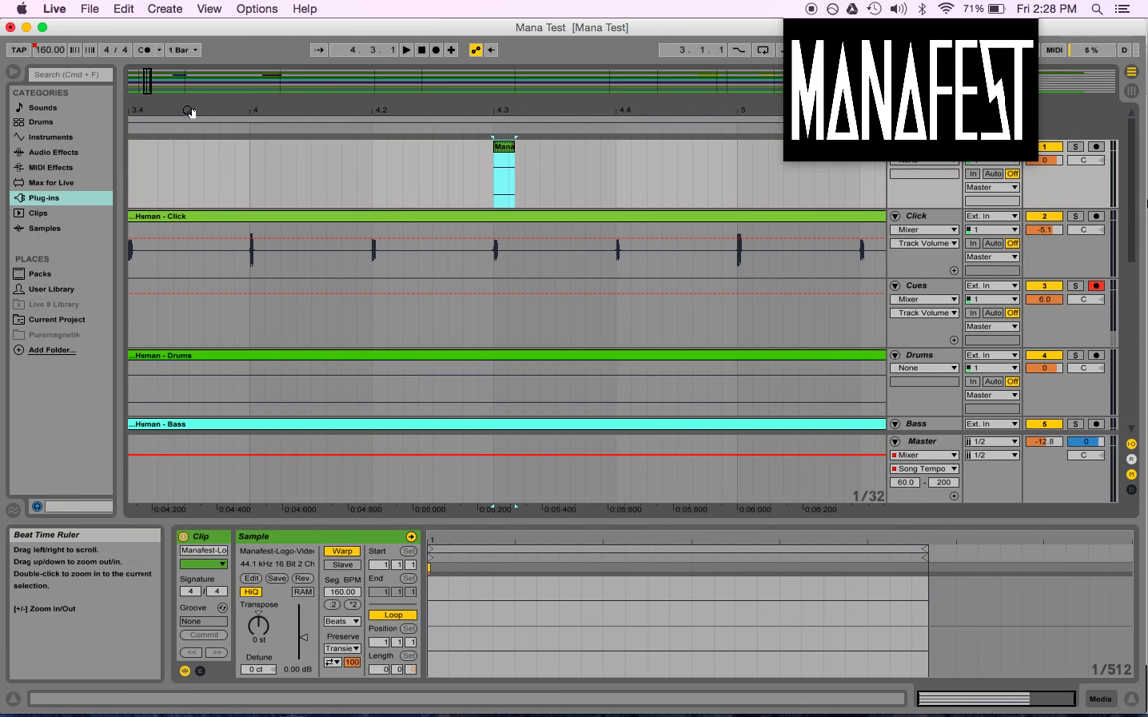
pyautogui.moveTo(259, 110)
pyautogui.mouseDown()
pyautogui.moveTo(259, 160)
pyautogui.moveTo(264, 109)
pyautogui.mouseUp()
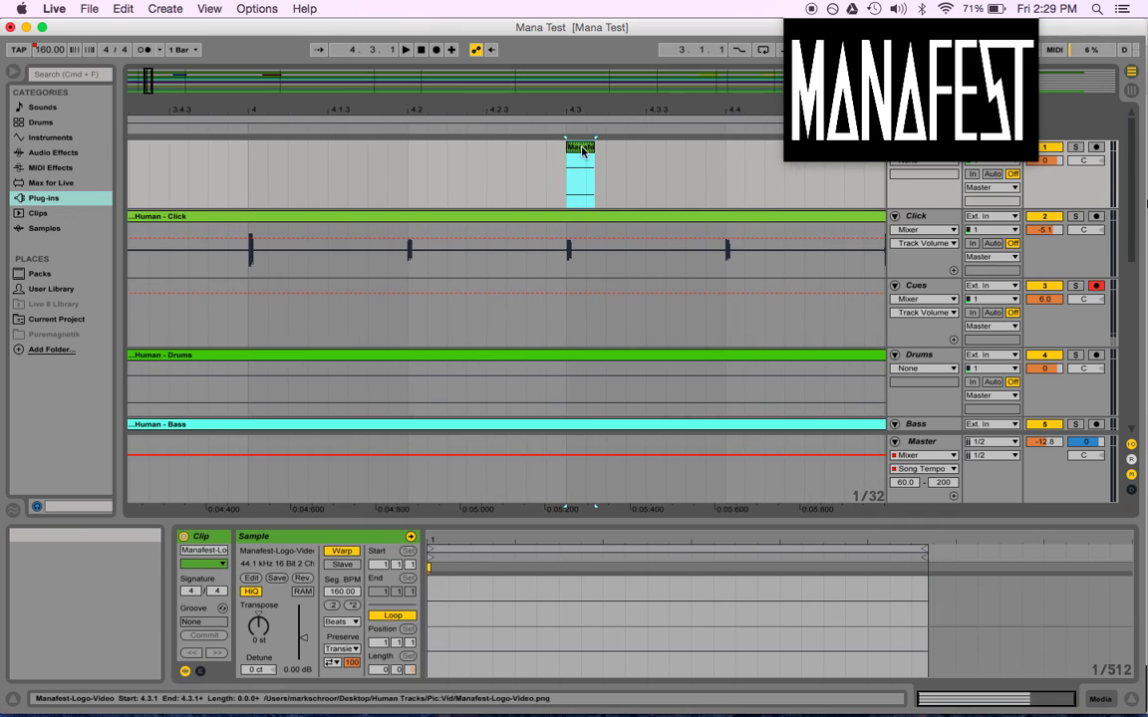
pyautogui.moveTo(576, 154); pyautogui.dragTo(600, 213)
pyautogui.hscroll(-3, 708, 151)
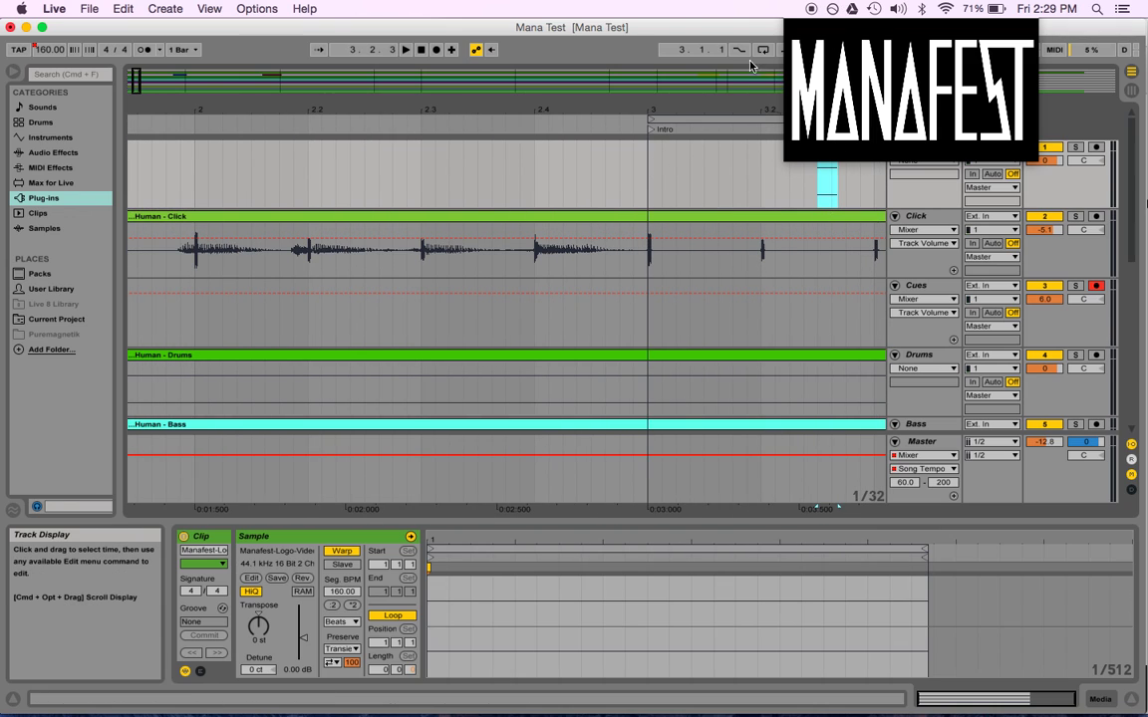
pyautogui.hscroll(3, 664, 246)
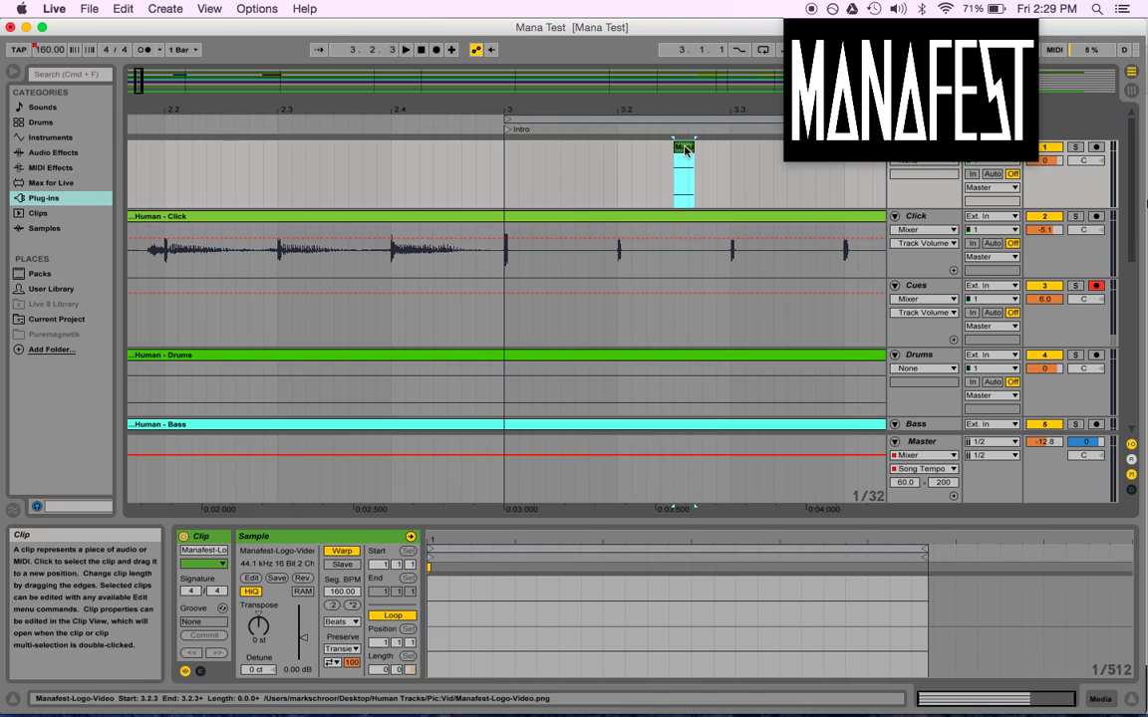
pyautogui.click(276, 146)
pyautogui.moveTo(275, 147); pyautogui.dragTo(217, 159)
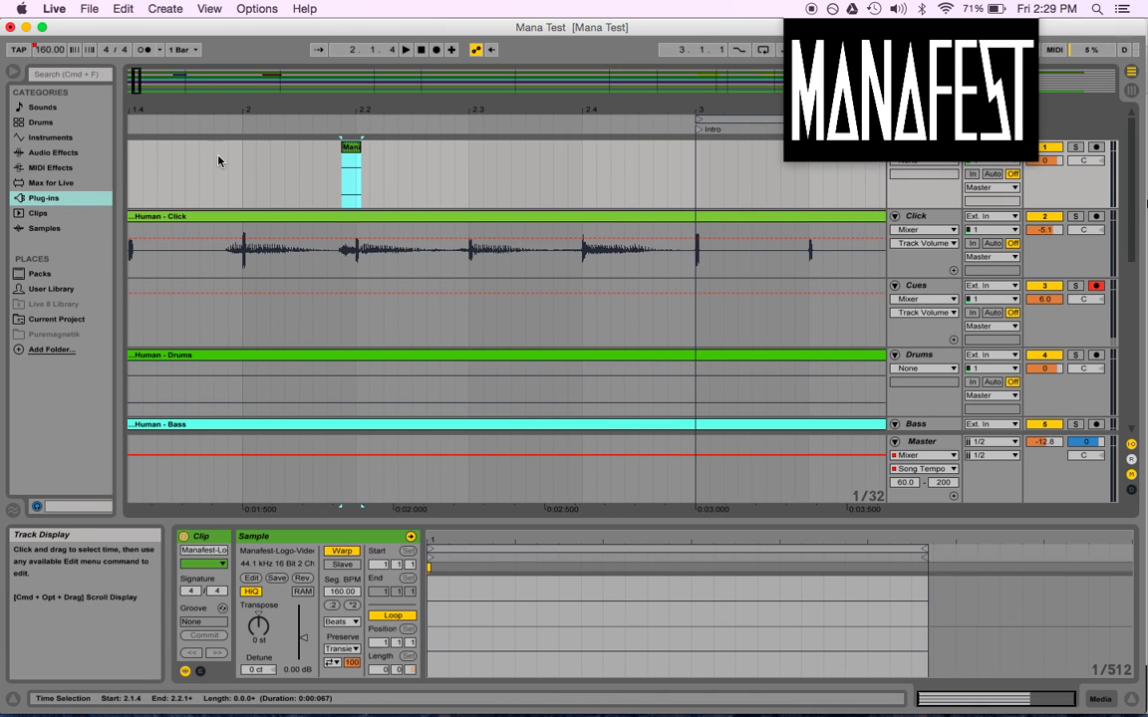
pyautogui.moveTo(693, 164); pyautogui.dragTo(143, 182)
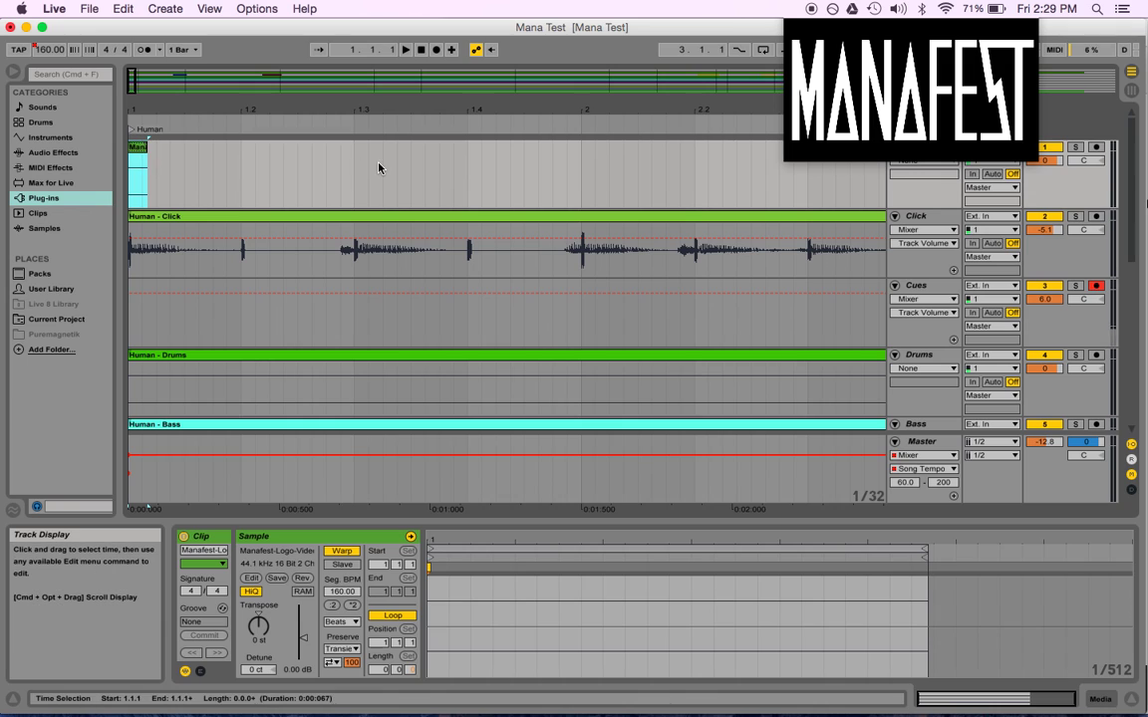
# Turn off Warp for the logo clip, duplicate it with Cmd+D, and preview playback.
pyautogui.moveTo(320, 711)
pyautogui.click(350, 557)
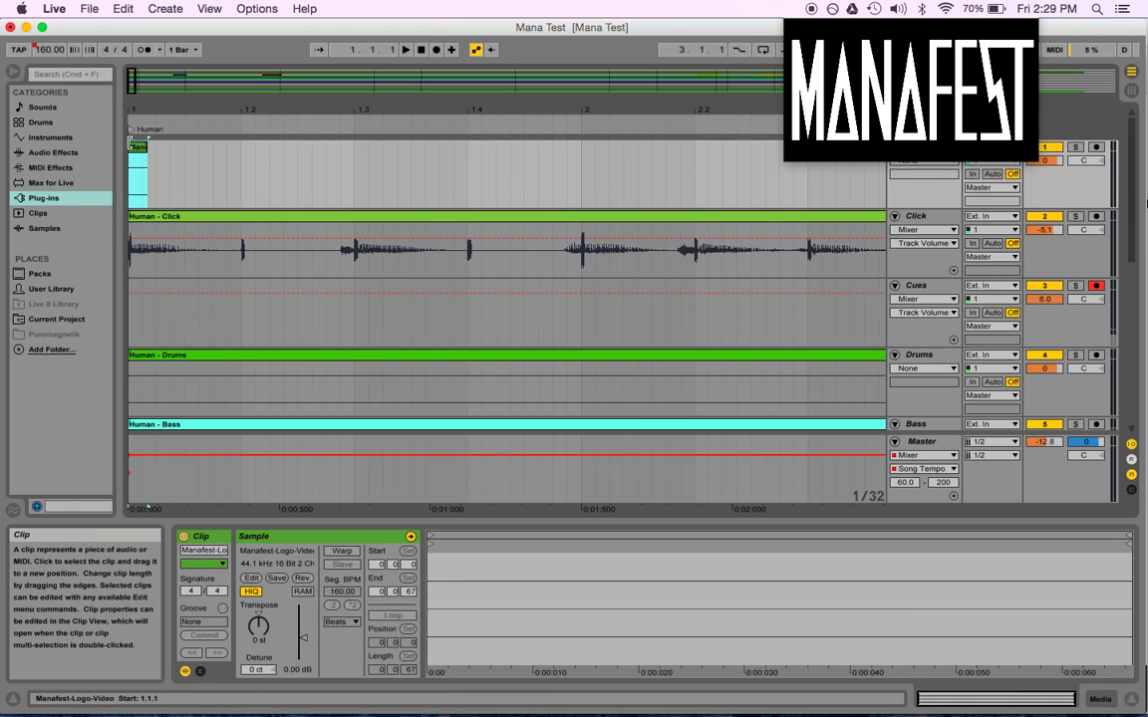
pyautogui.press('super+d')
pyautogui.press('super+d')
pyautogui.press('super+d')
pyautogui.press('super+d')
pyautogui.press('super+d')
pyautogui.press('super+d')
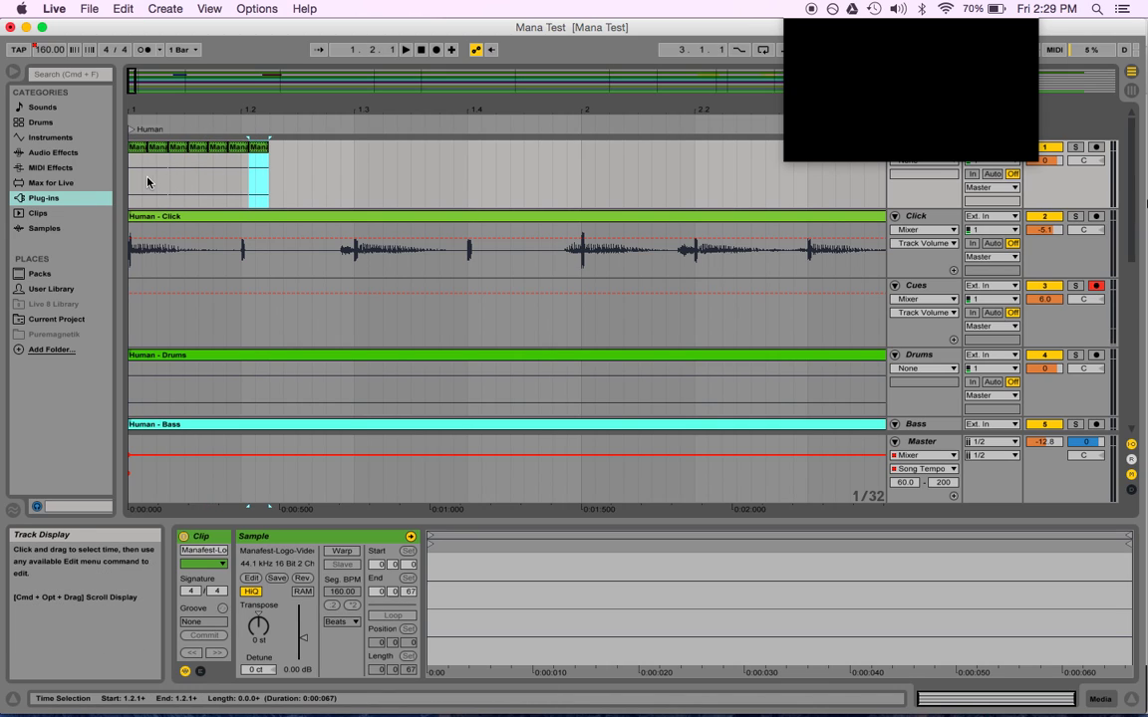
pyautogui.click(406, 48)
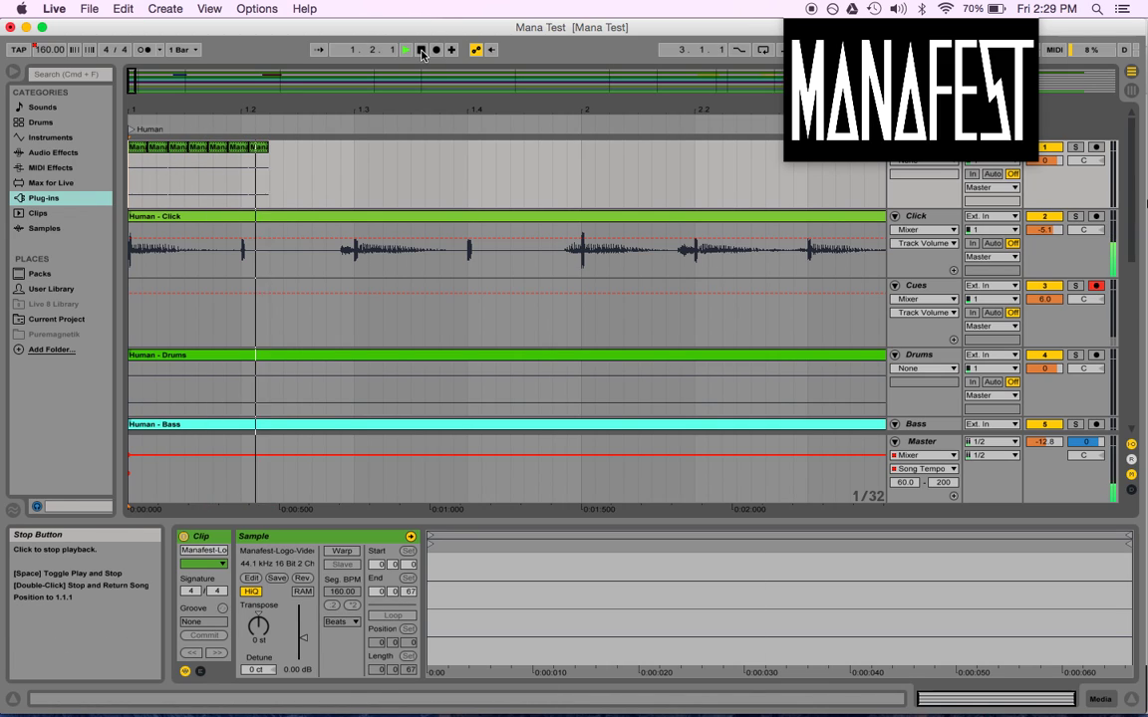
pyautogui.click(421, 54)
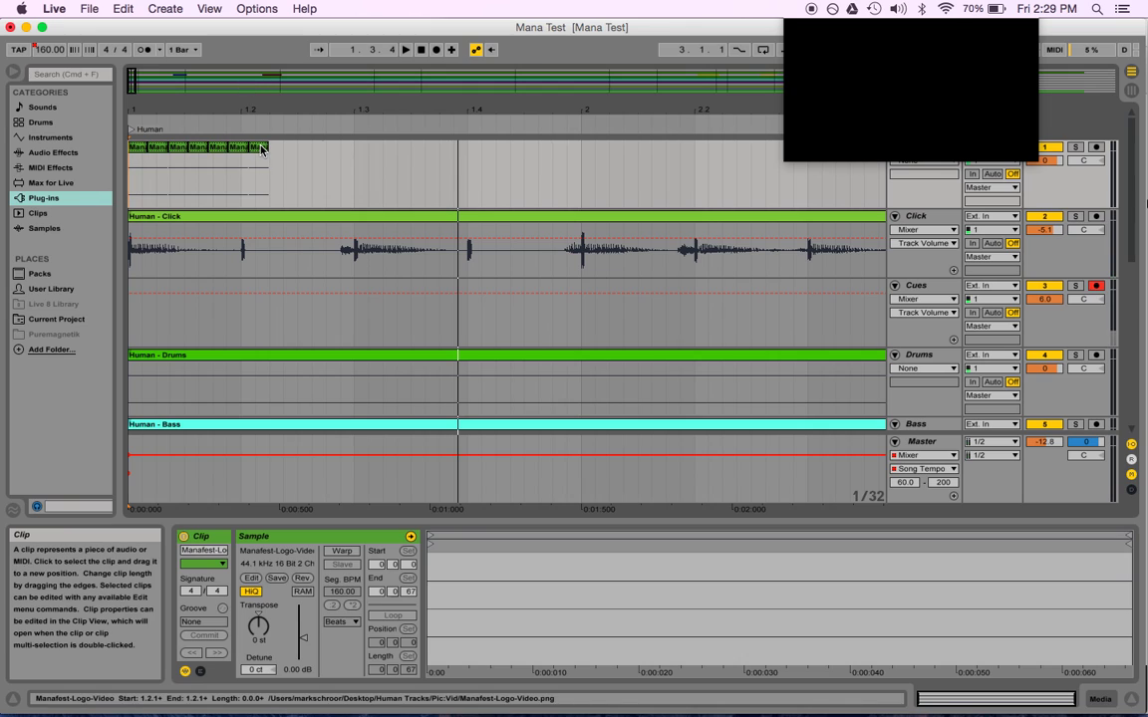
# Undo the logo copies, re-enable Warp, and stretch the clip to end at bar 3.
pyautogui.press('super+z')
pyautogui.press('super+z')
pyautogui.press('super+z')
pyautogui.press('super+z')
pyautogui.press('super+z')
pyautogui.press('super+z')
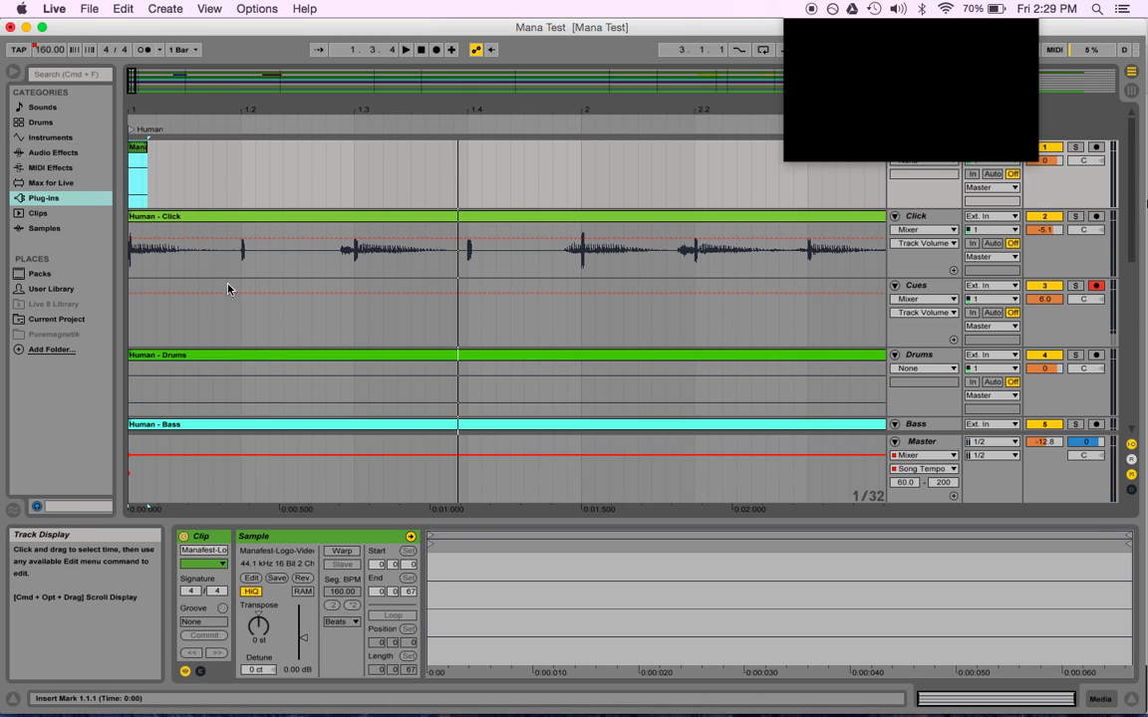
pyautogui.click(342, 551)
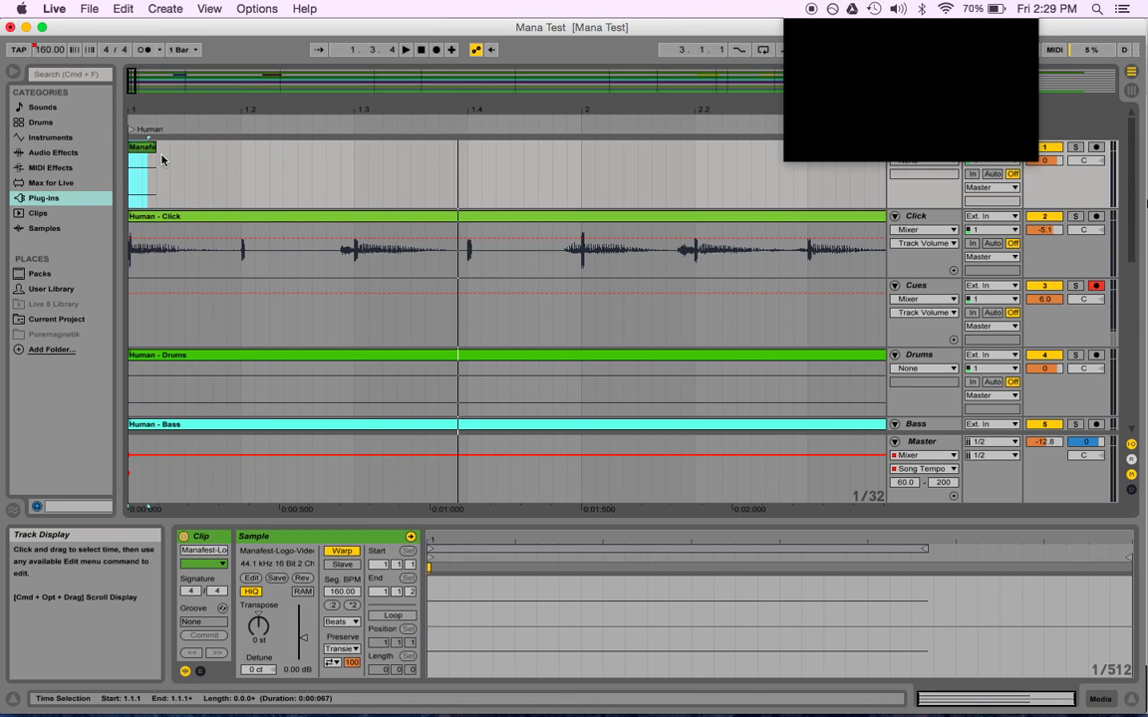
pyautogui.moveTo(148, 176); pyautogui.dragTo(727, 167)
pyautogui.moveTo(536, 107); pyautogui.dragTo(536, 83)
pyautogui.moveTo(301, 149); pyautogui.dragTo(389, 165)
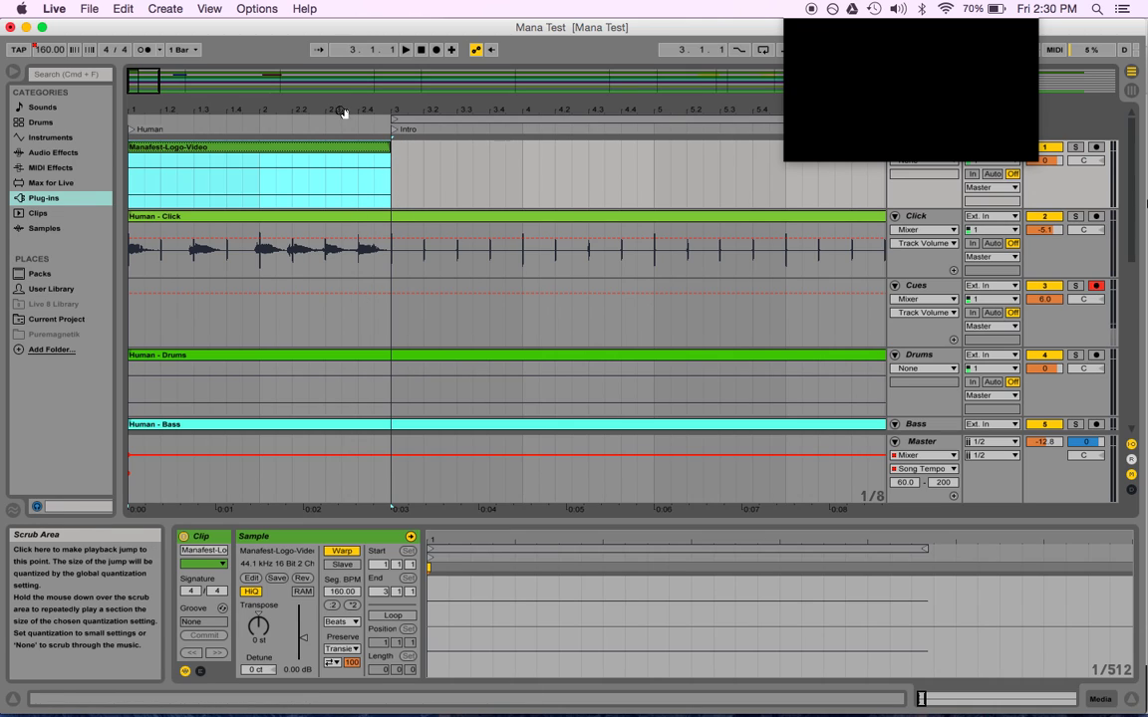
pyautogui.click(420, 50)
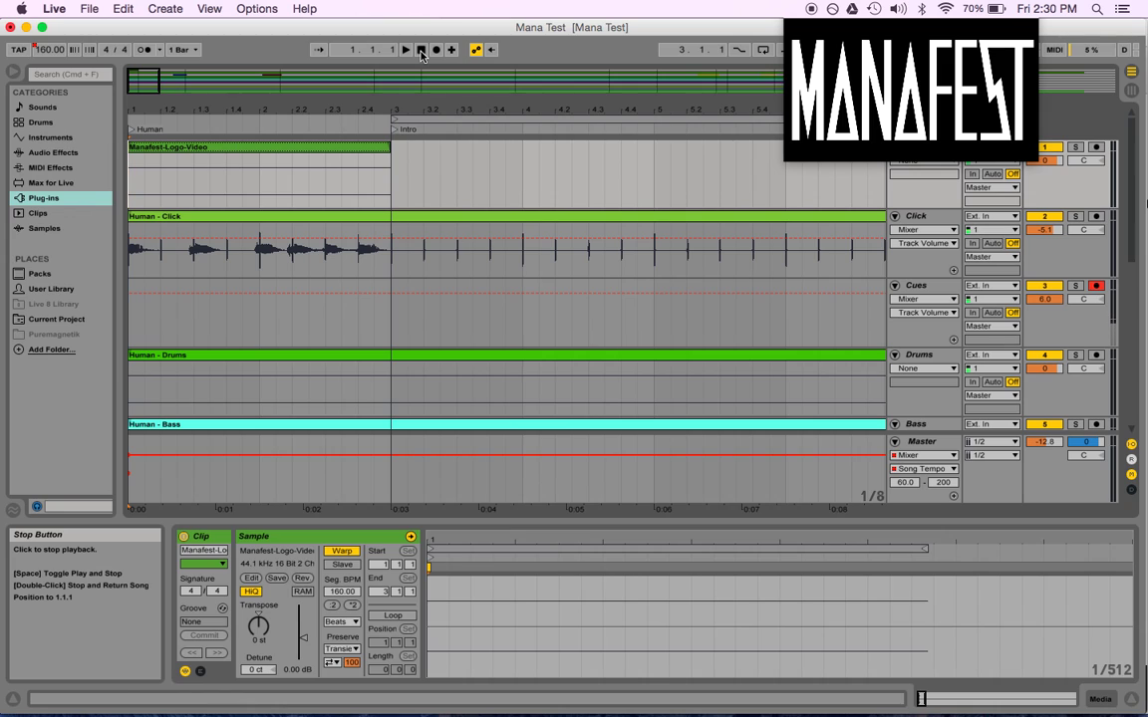
pyautogui.press('space')
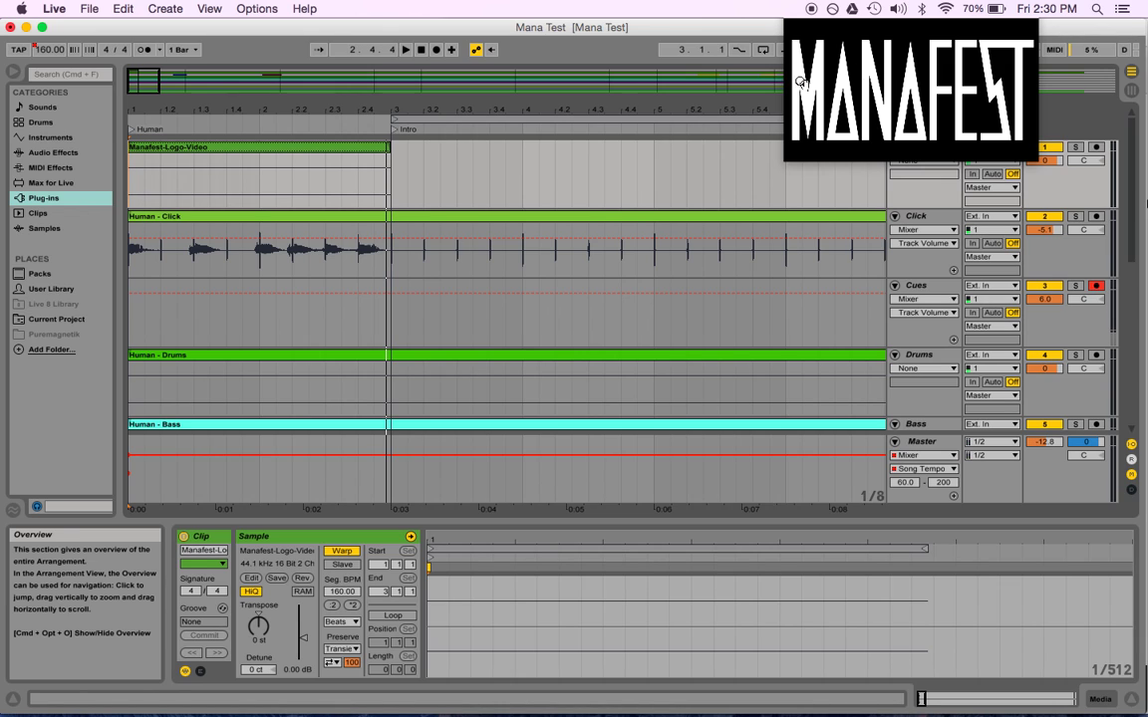
pyautogui.click(358, 159)
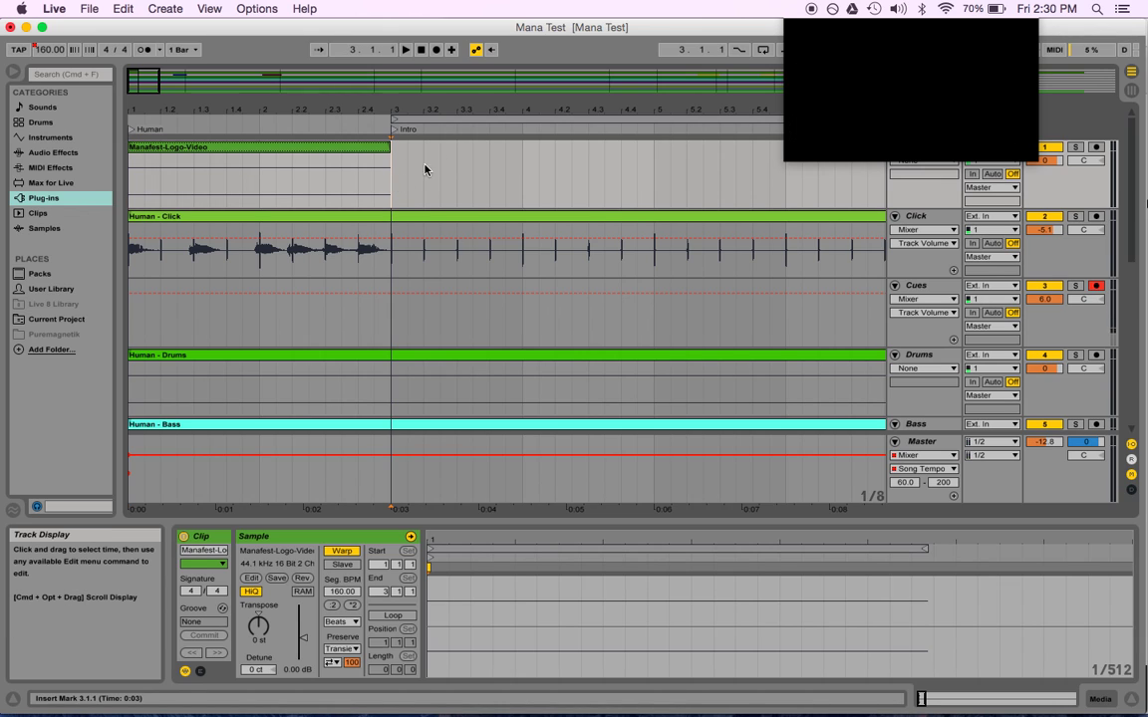
pyautogui.moveTo(116, 662)
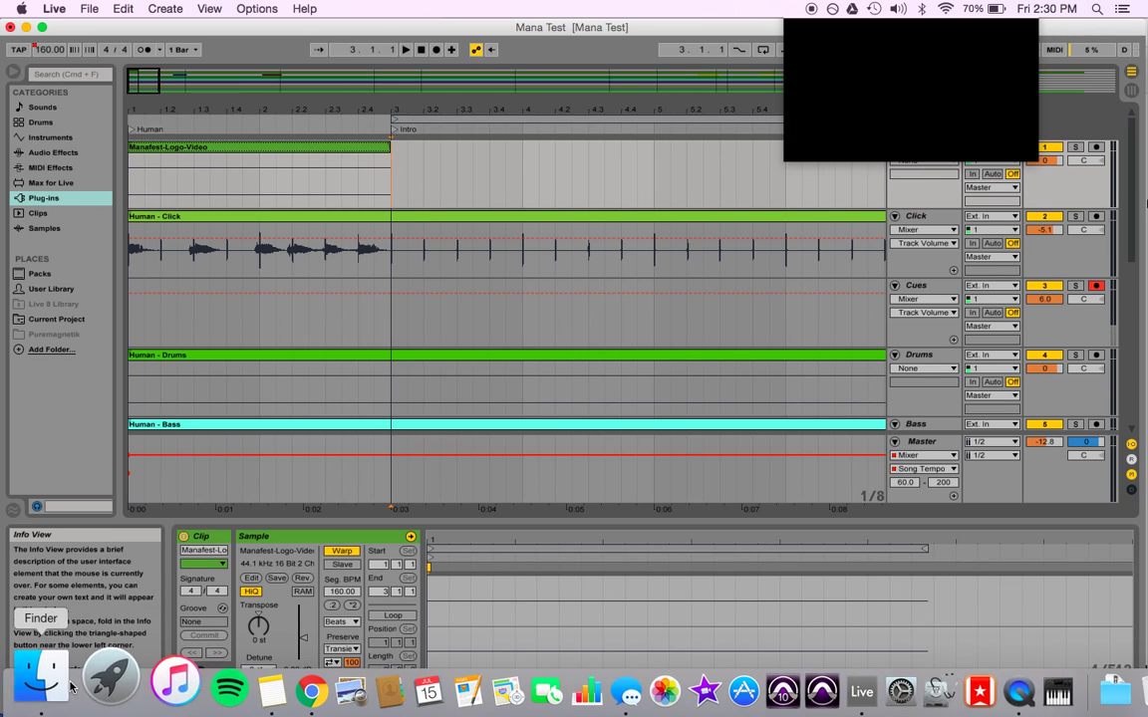
# Drag Manafest - Human.mov from Finder onto the Media track at bar 3, then close Finder.
pyautogui.click(71, 686)
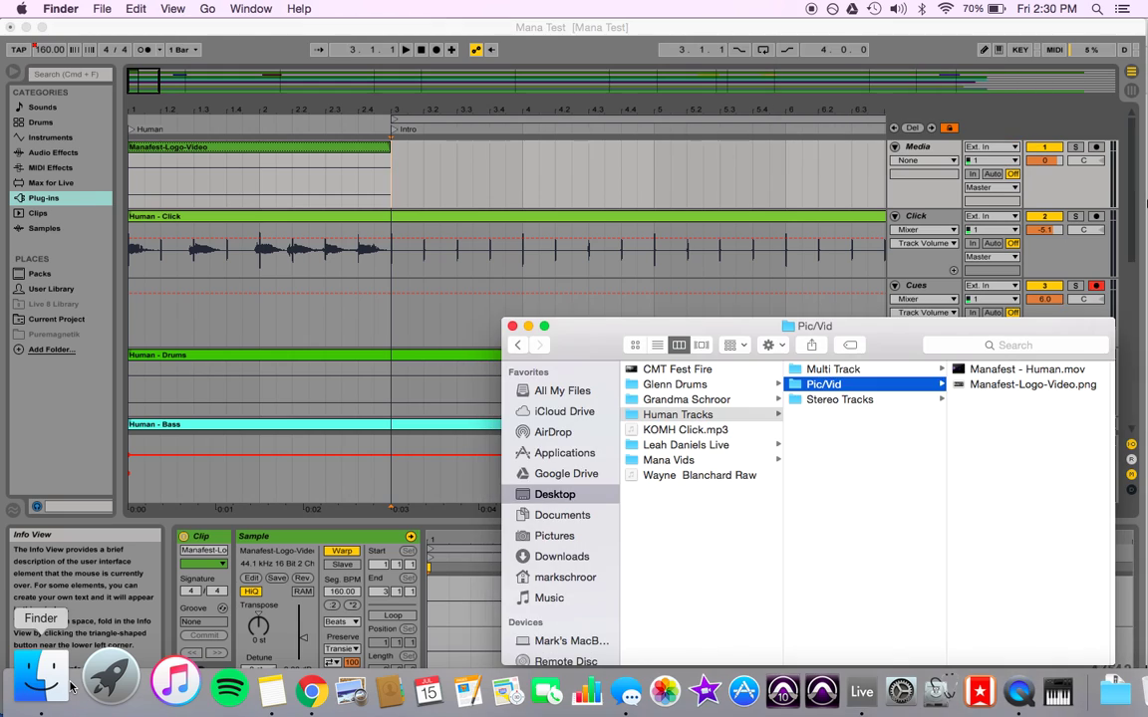
pyautogui.click(1019, 372)
pyautogui.moveTo(852, 369); pyautogui.dragTo(389, 151)
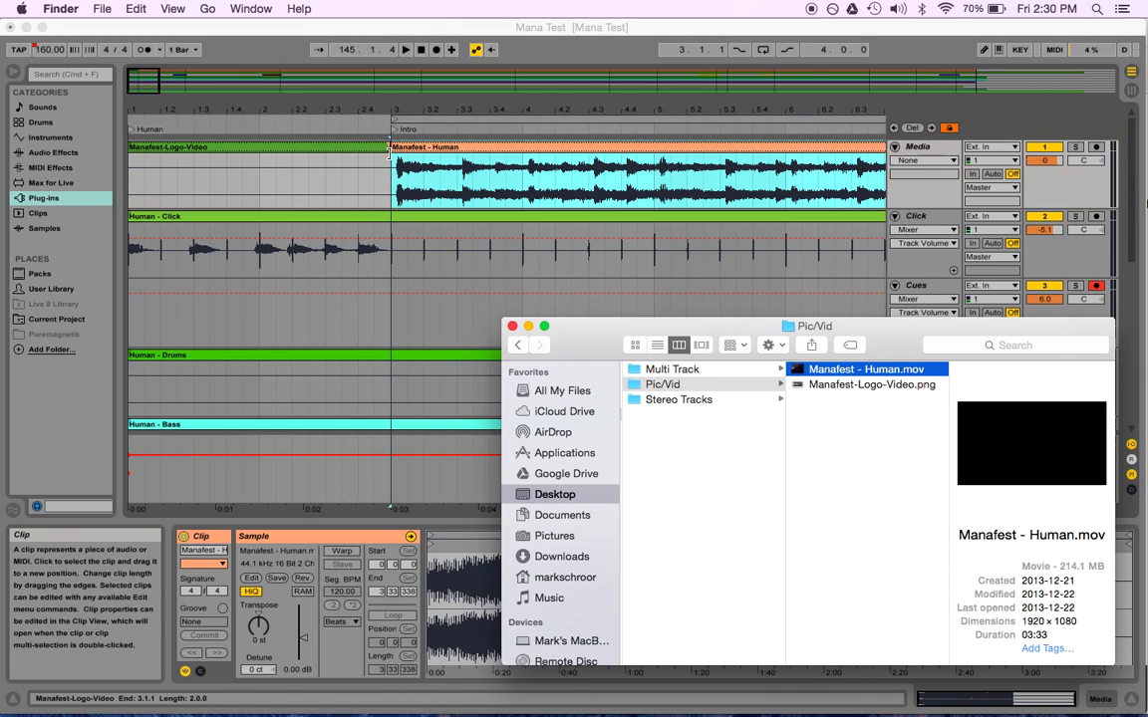
pyautogui.click(512, 327)
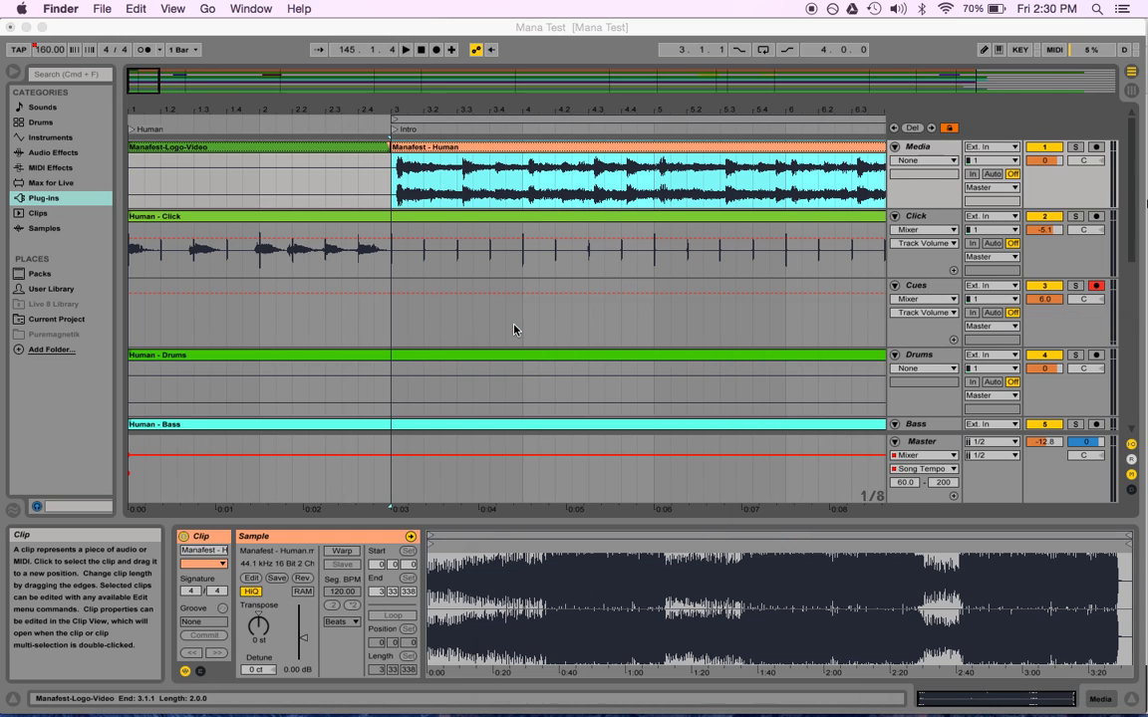
pyautogui.click(389, 110)
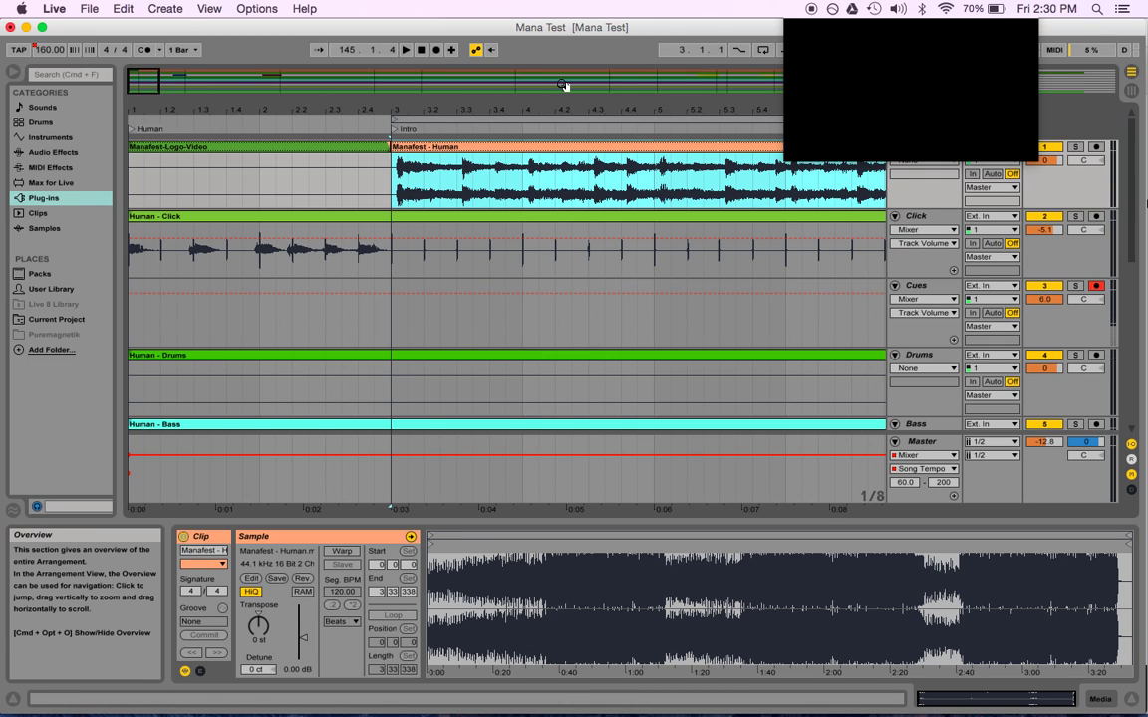
# Hide the video window from the View menu and deactivate the Media track.
pyautogui.click(214, 9)
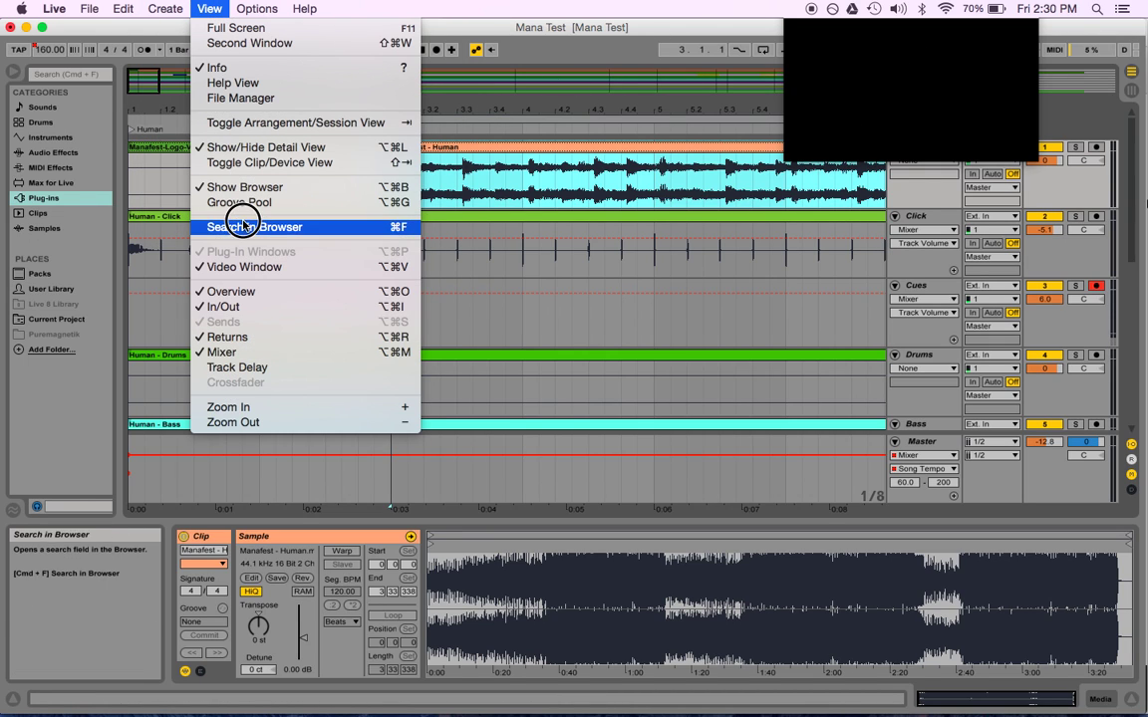
pyautogui.click(245, 266)
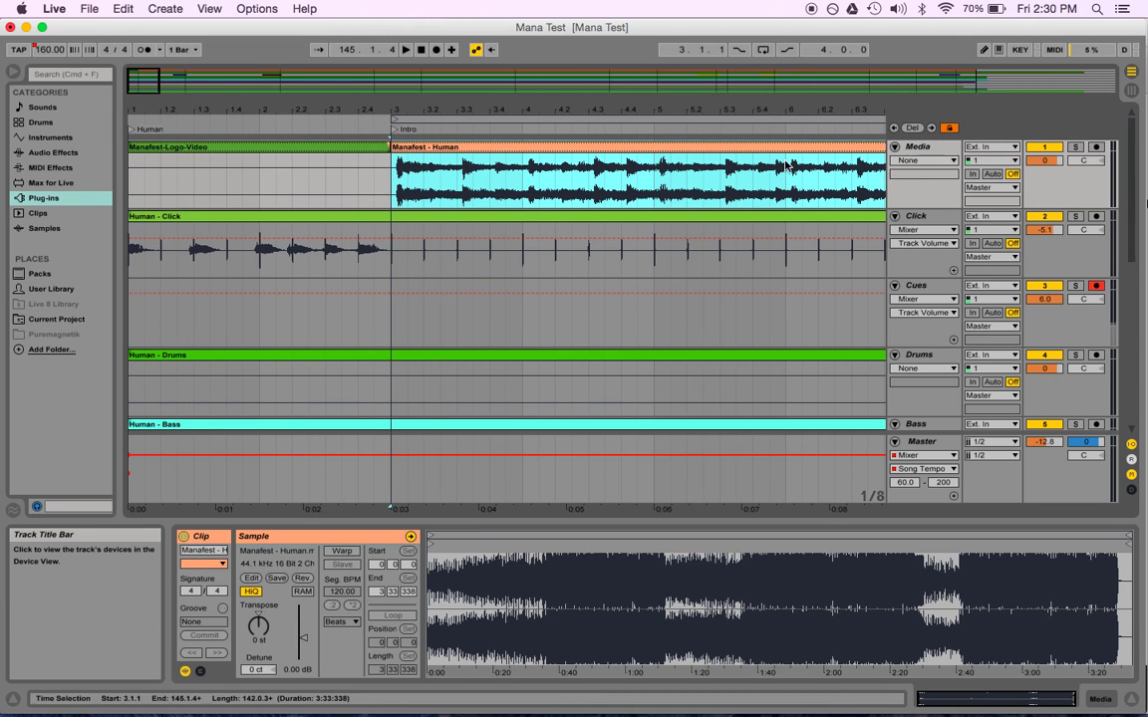
pyautogui.click(1058, 147)
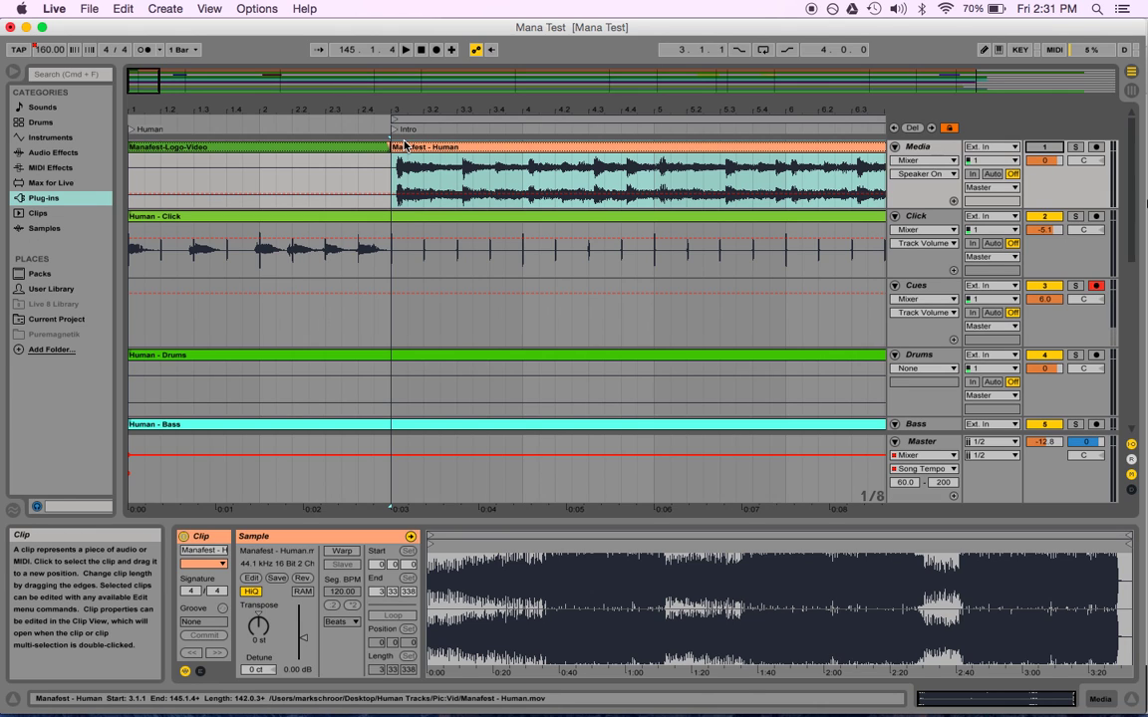
# Zoom the arrangement around bar 3 and show the video window again.
pyautogui.moveTo(397, 108); pyautogui.dragTo(392, 117)
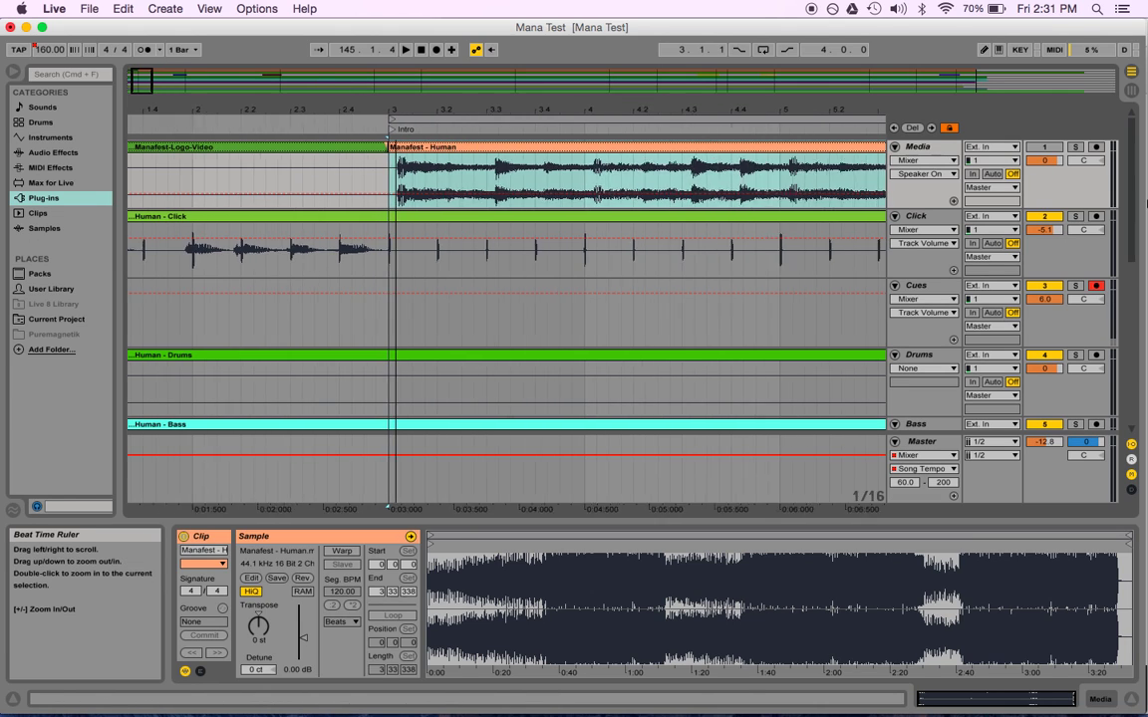
pyautogui.scroll(1, 478, 272)
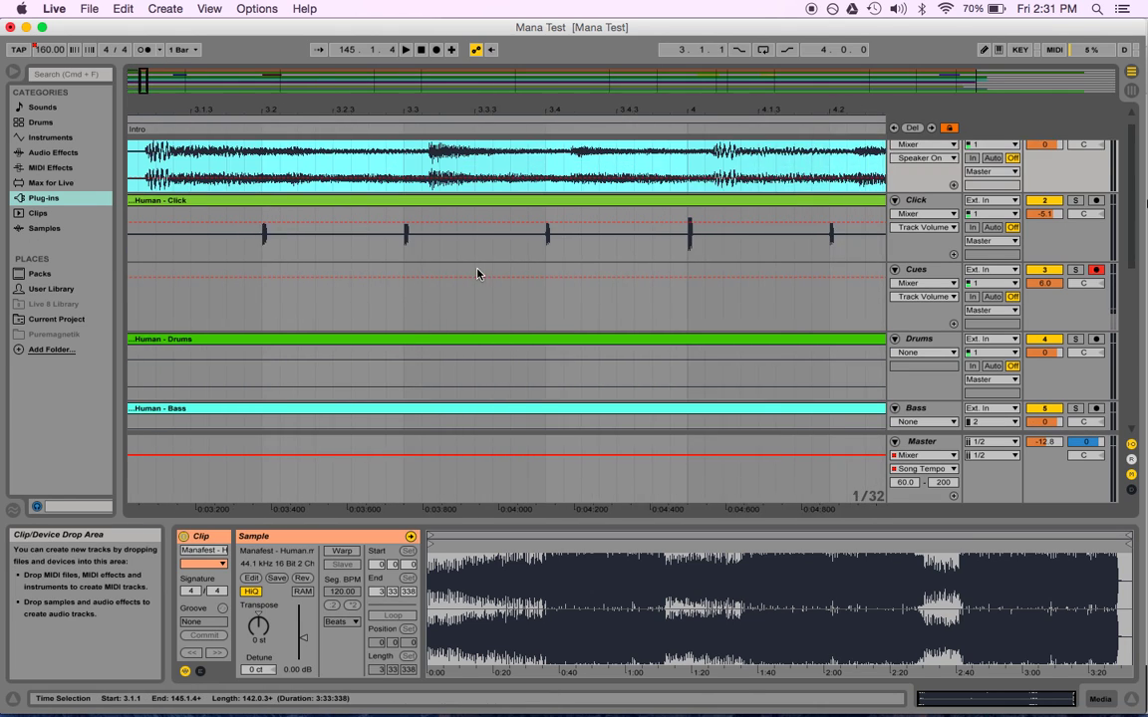
pyautogui.scroll(1, 477, 272)
pyautogui.moveTo(359, 113); pyautogui.dragTo(359, 144)
pyautogui.hscroll(3, 398, 224)
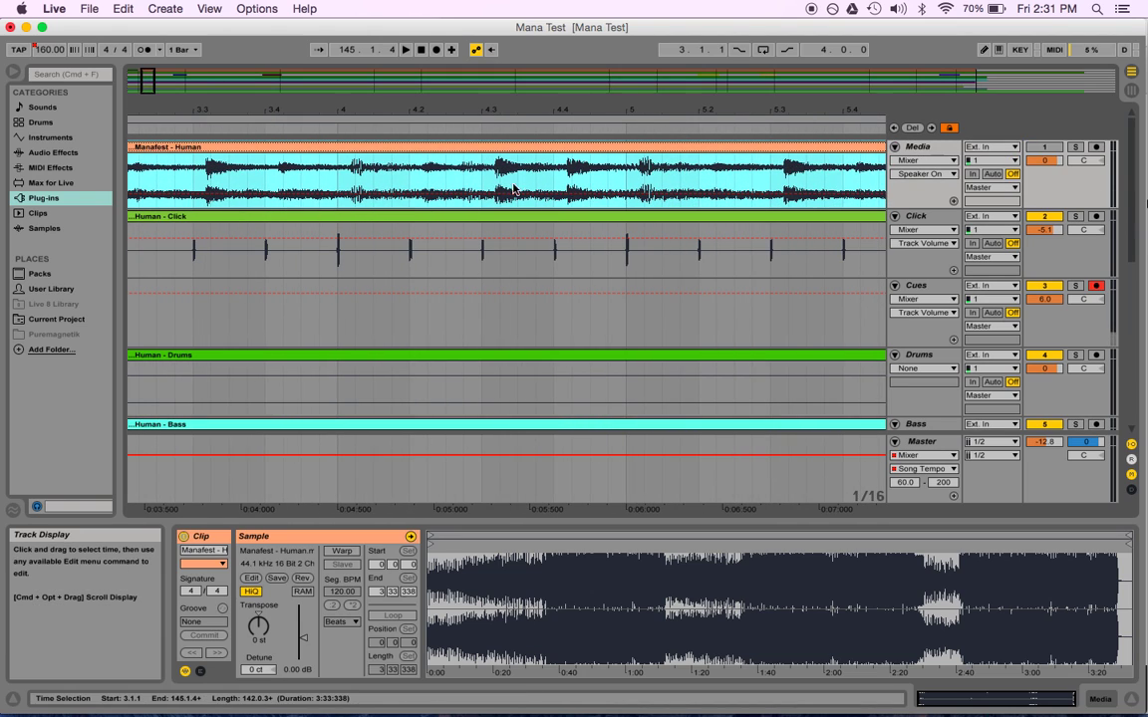
pyautogui.hscroll(-3, 461, 175)
pyautogui.click(213, 8)
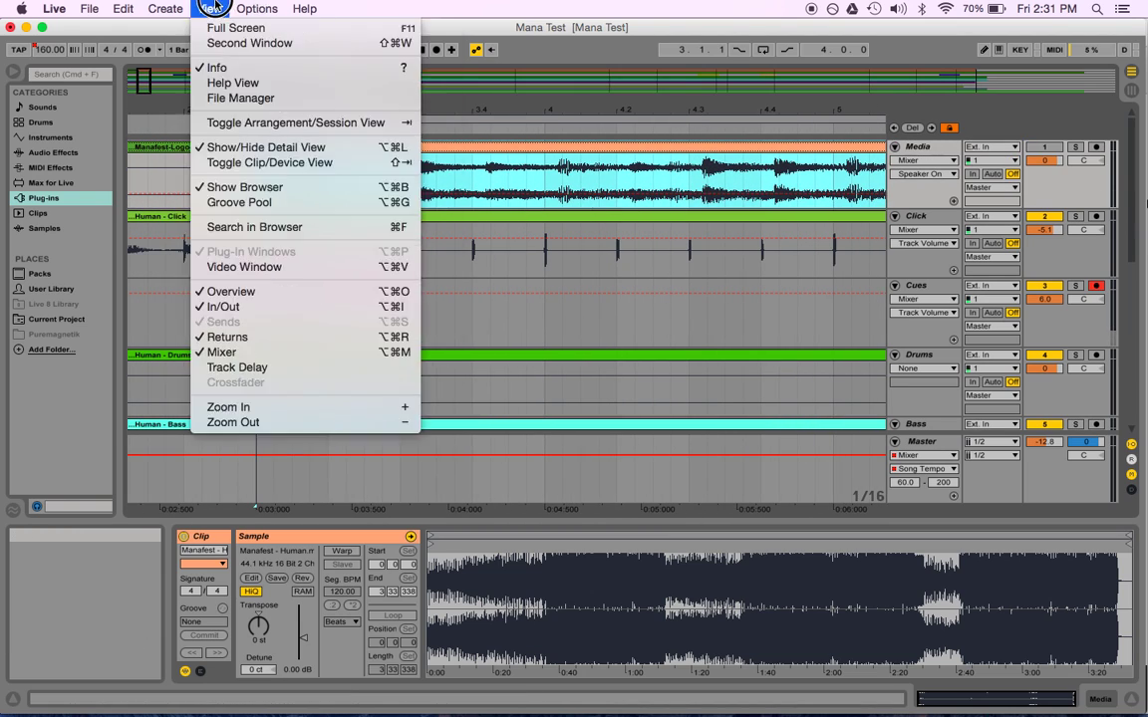
pyautogui.click(244, 267)
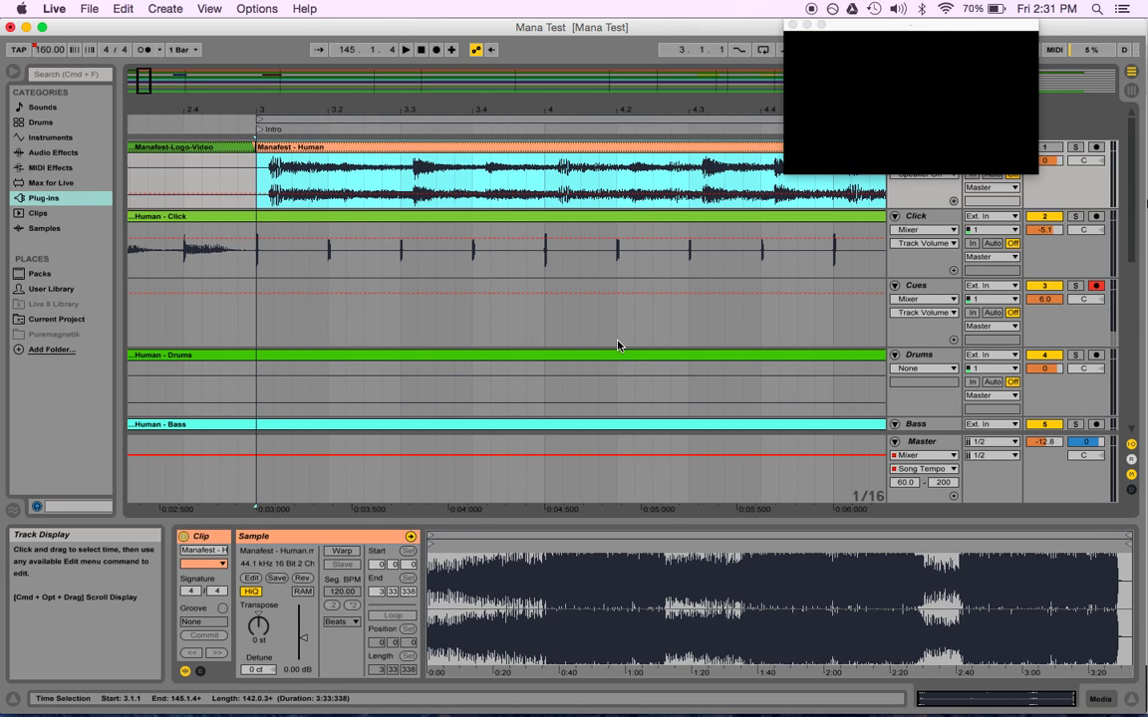
# Play from the Intro and trim the Manafest - Human clip's start to 0.0.70 at bar 3.
pyautogui.press('space')
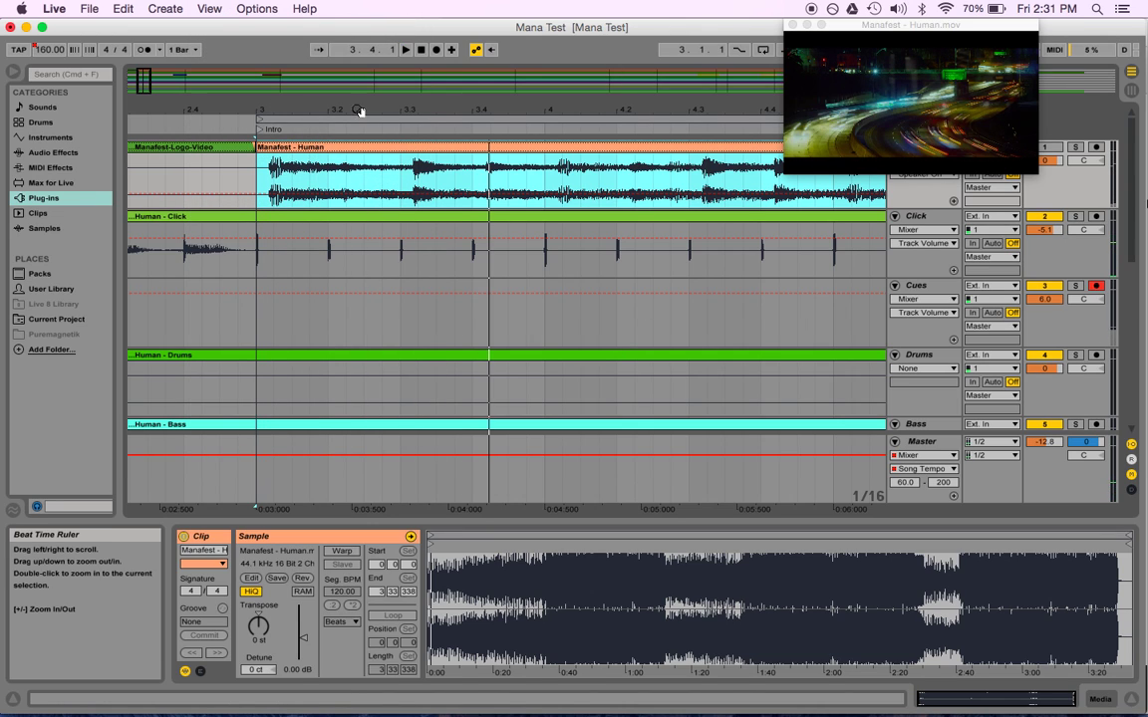
pyautogui.click(259, 131)
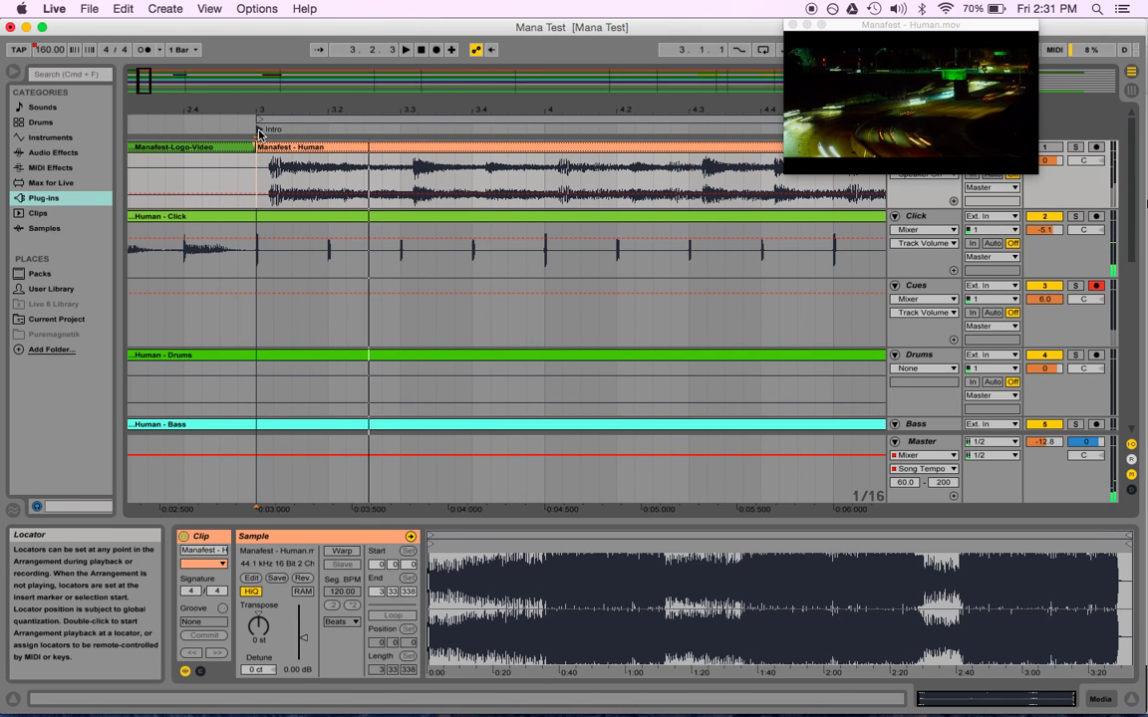
pyautogui.moveTo(259, 94); pyautogui.dragTo(256, 102)
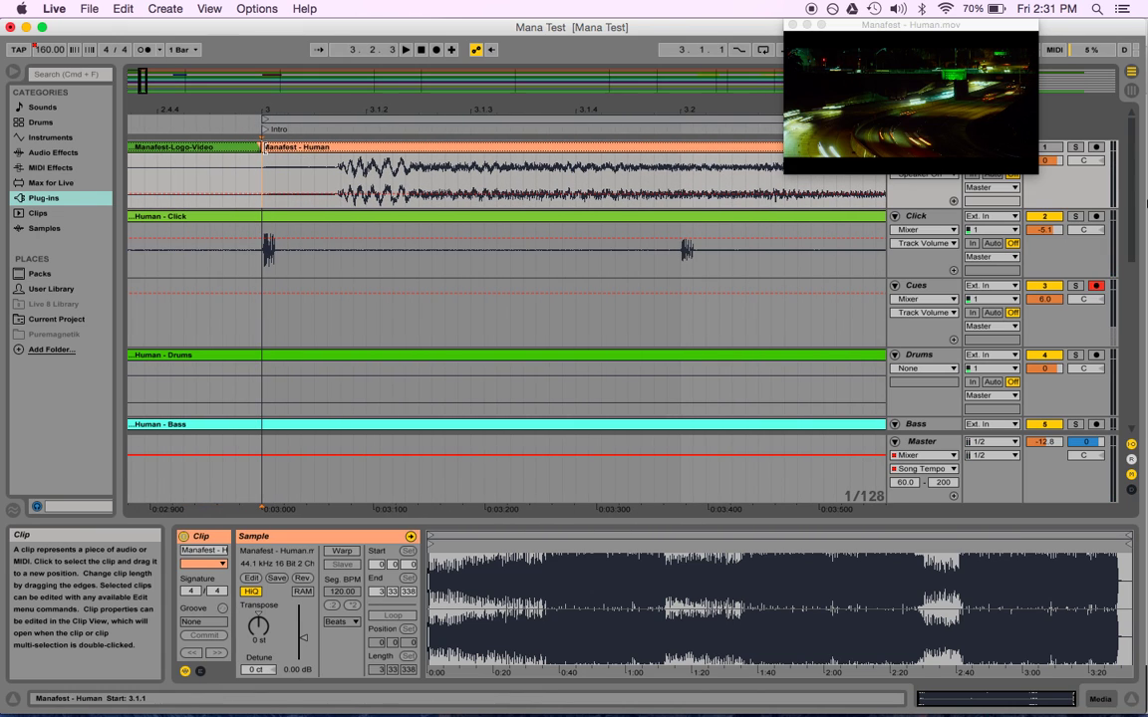
pyautogui.moveTo(263, 146); pyautogui.dragTo(297, 147)
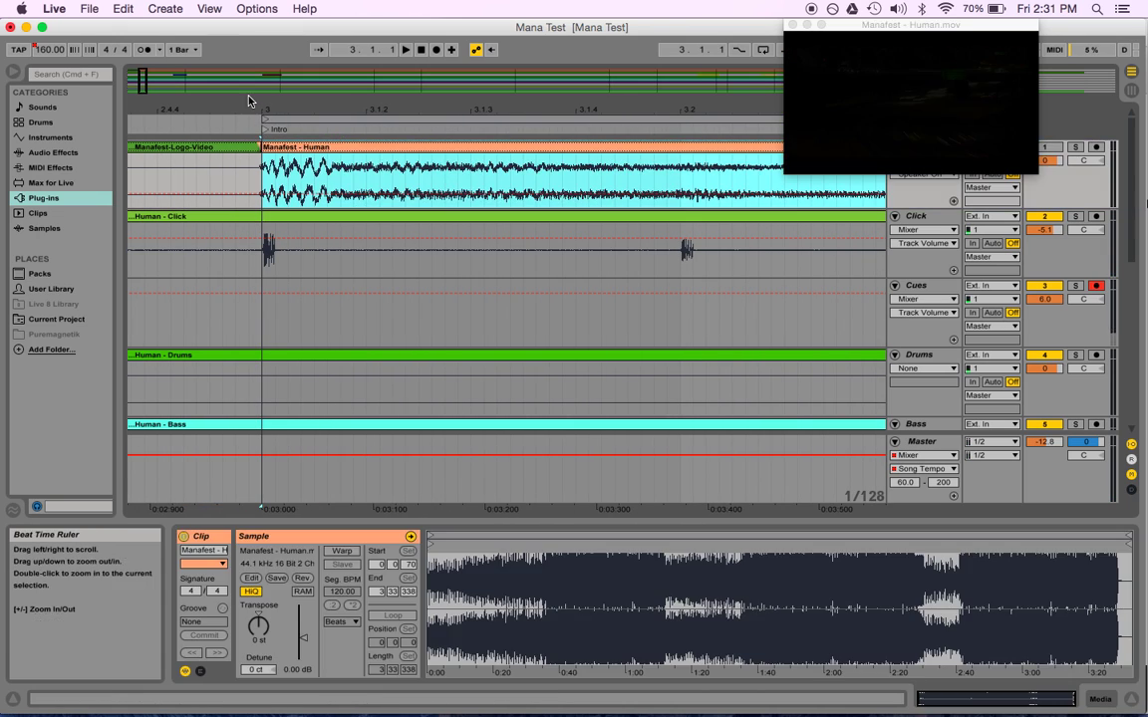
pyautogui.moveTo(248, 112); pyautogui.dragTo(248, 55)
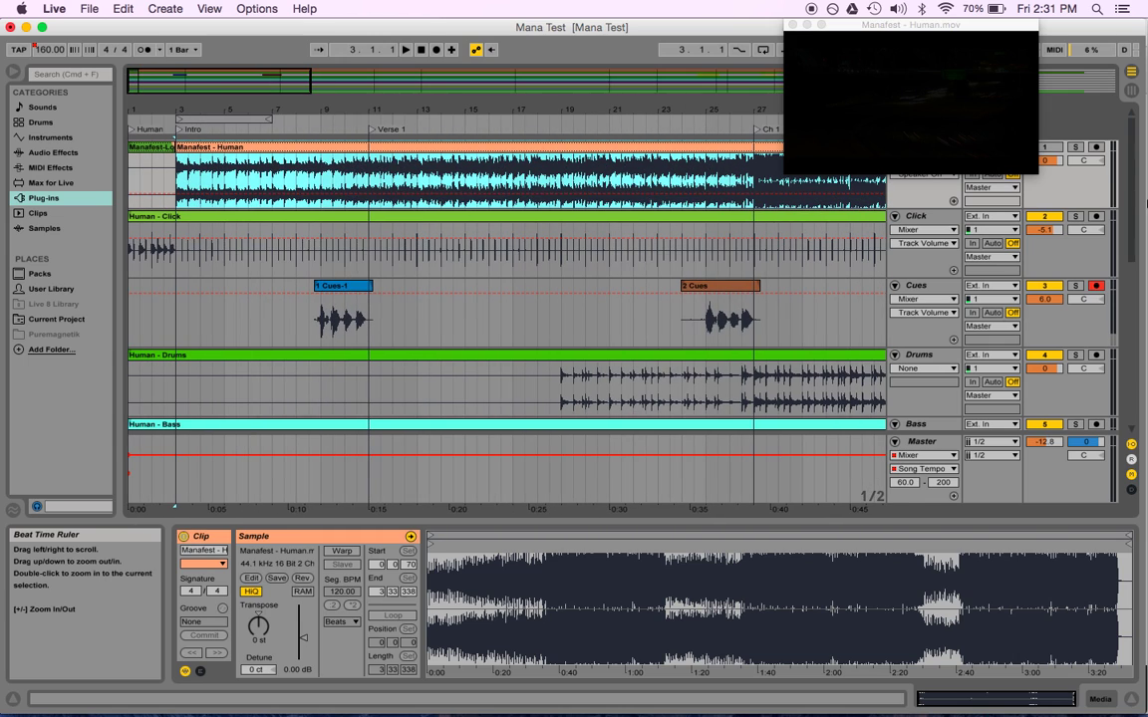
# Play the set from the logo clip at bar 1 and move the video window toward the centre.
pyautogui.click(130, 144)
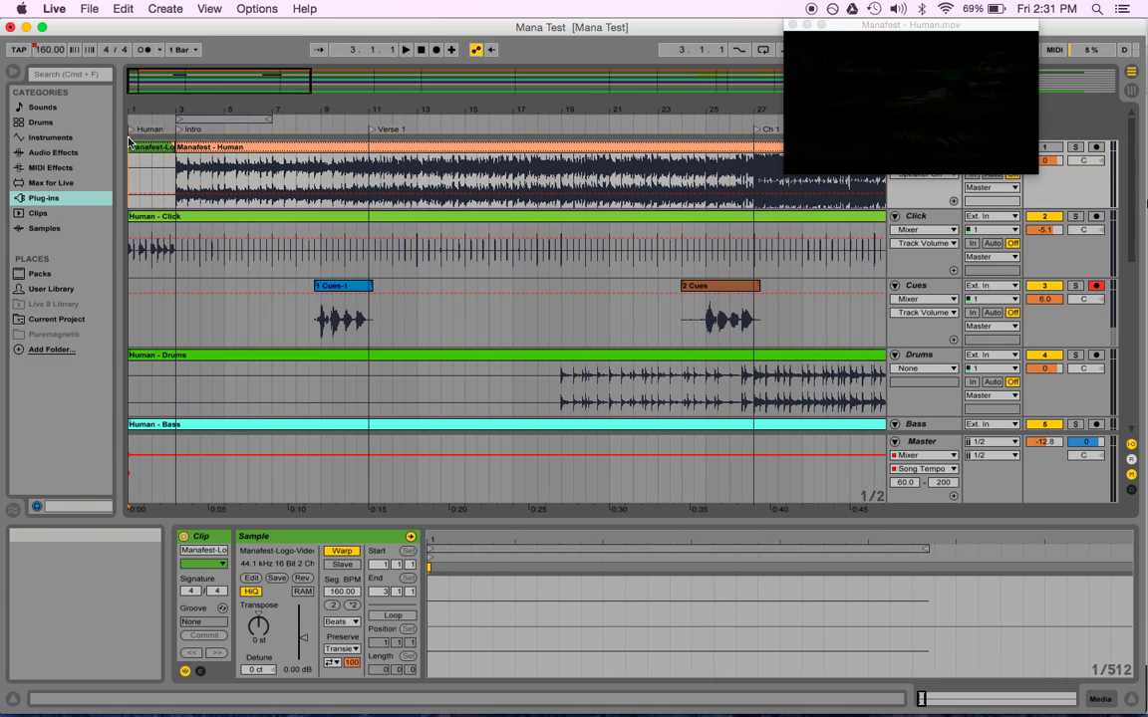
pyautogui.press('space')
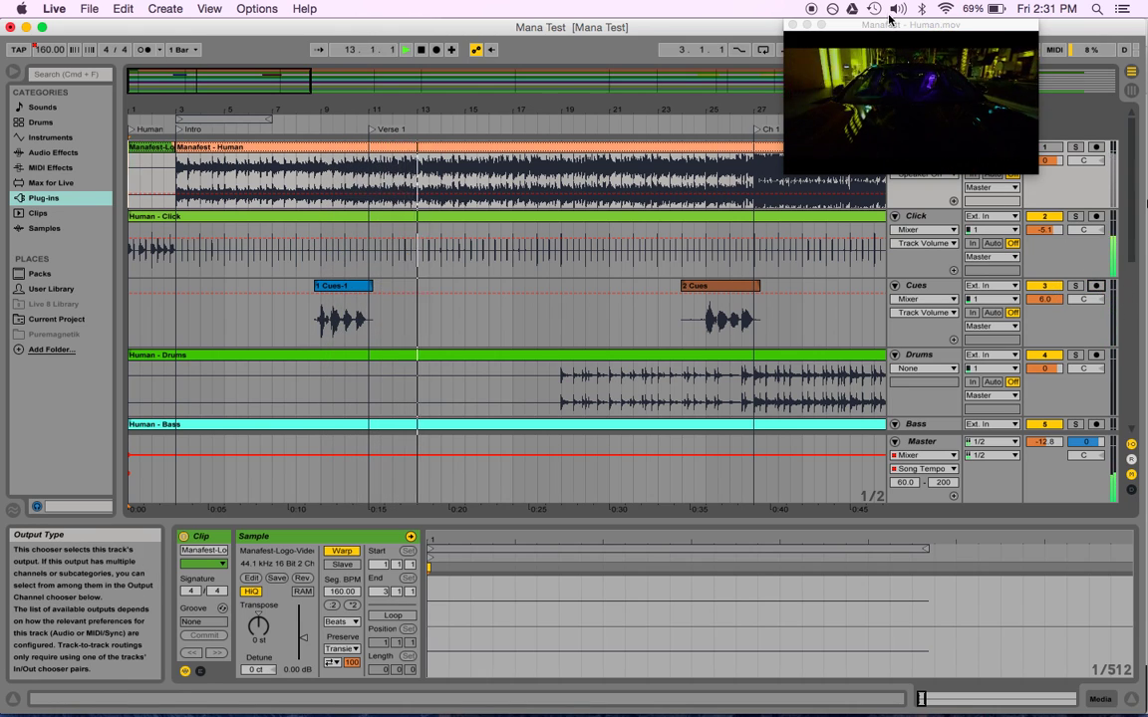
pyautogui.moveTo(886, 25); pyautogui.dragTo(455, 27)
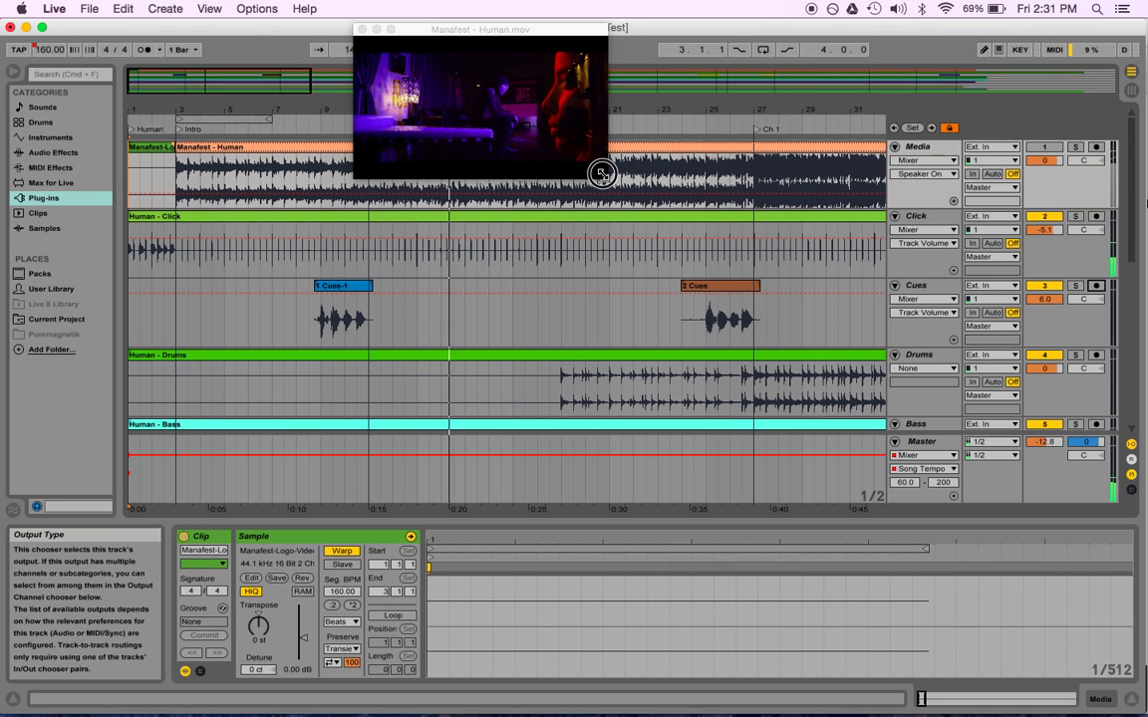
# Enlarge the video window to 872x741 for the Manafest - Human video, nudged slightly left.
pyautogui.moveTo(600, 174); pyautogui.dragTo(1046, 612)
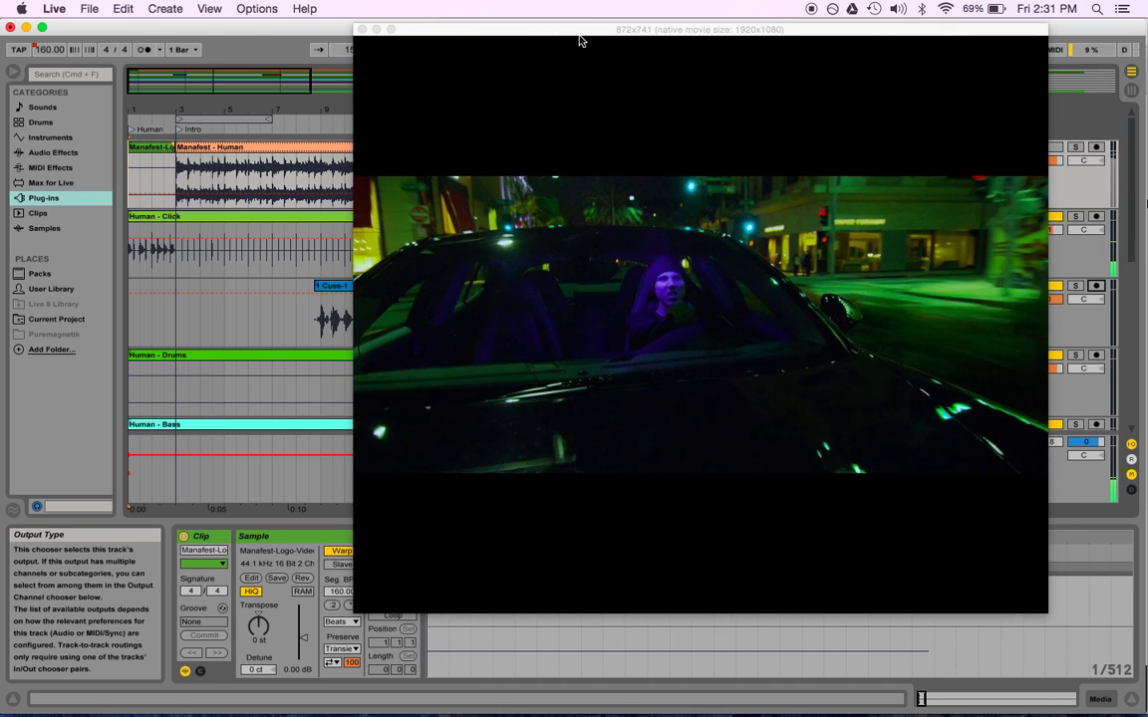
pyautogui.moveTo(579, 31); pyautogui.dragTo(489, 33)
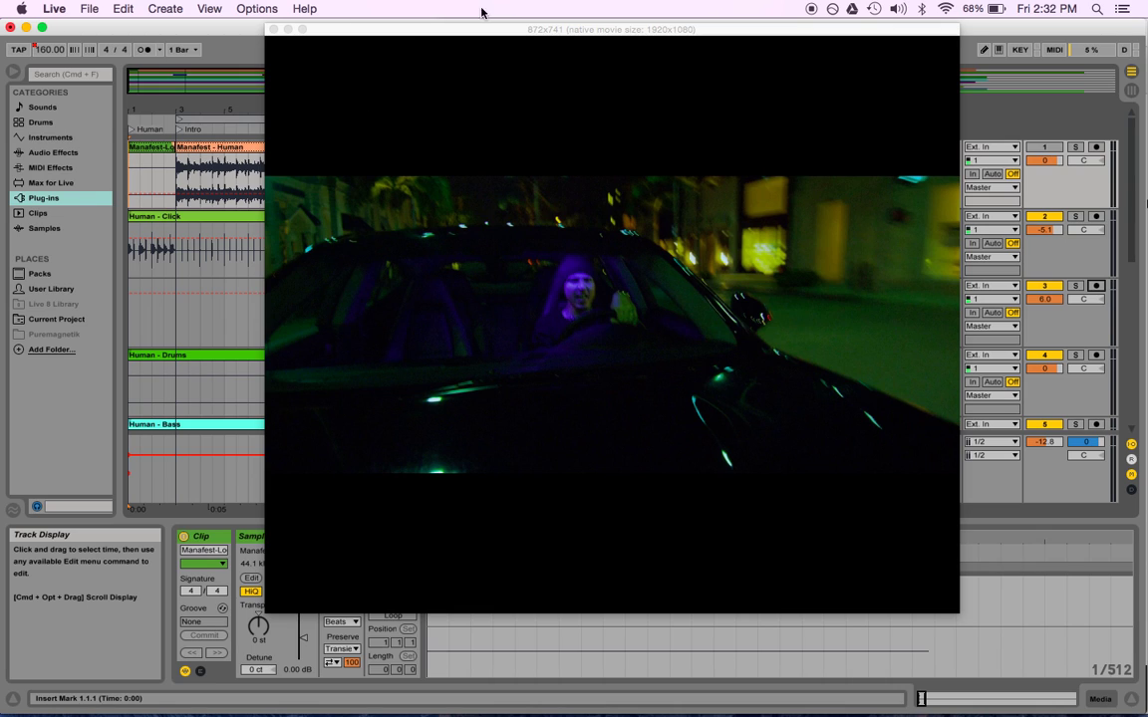
# Reposition the video window, then close it to reveal the Mana Test arrangement.
pyautogui.moveTo(379, 36); pyautogui.dragTo(303, 66)
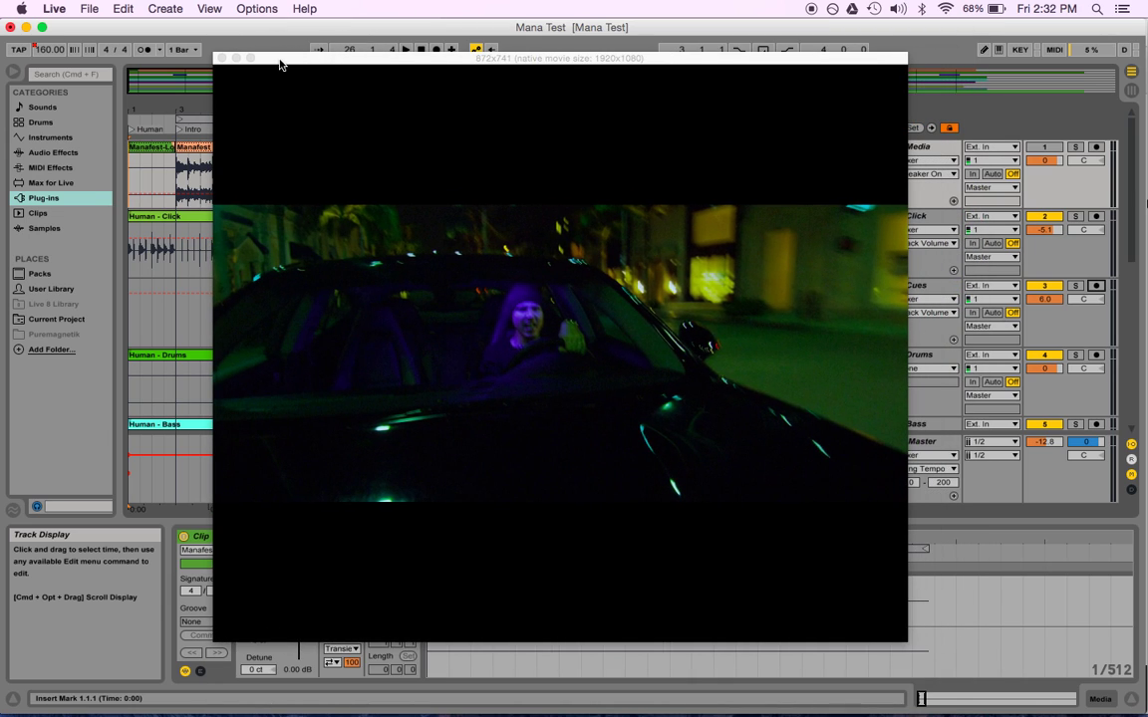
pyautogui.moveTo(861, 713)
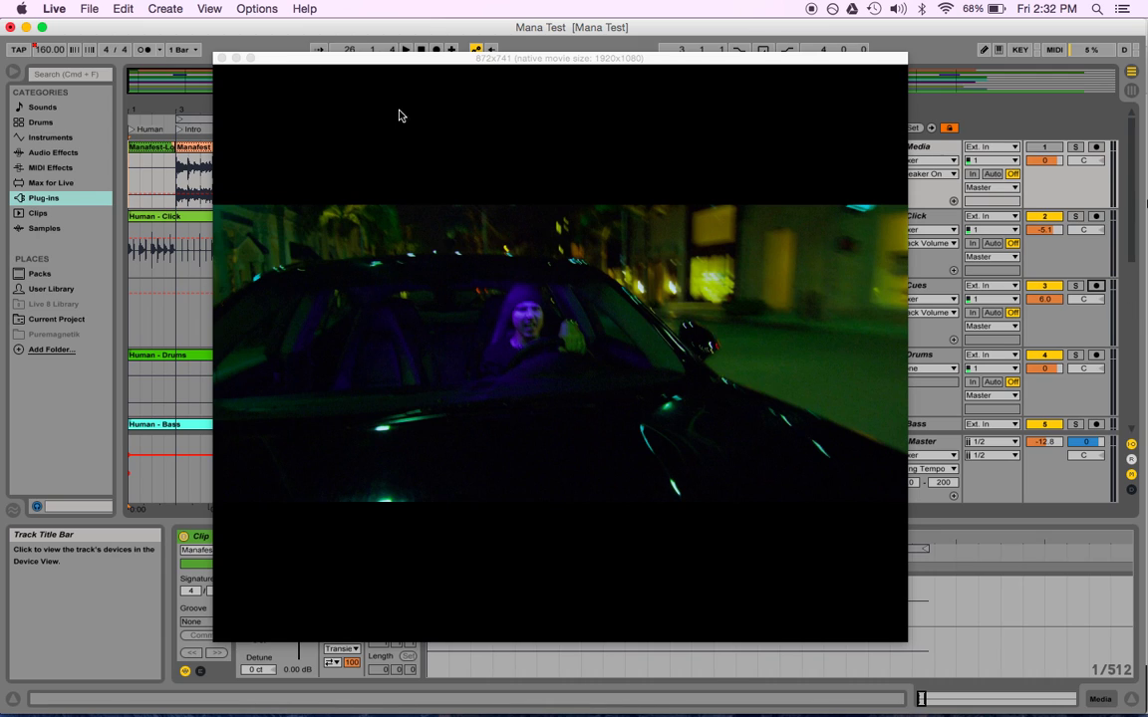
pyautogui.moveTo(286, 58); pyautogui.dragTo(311, 59)
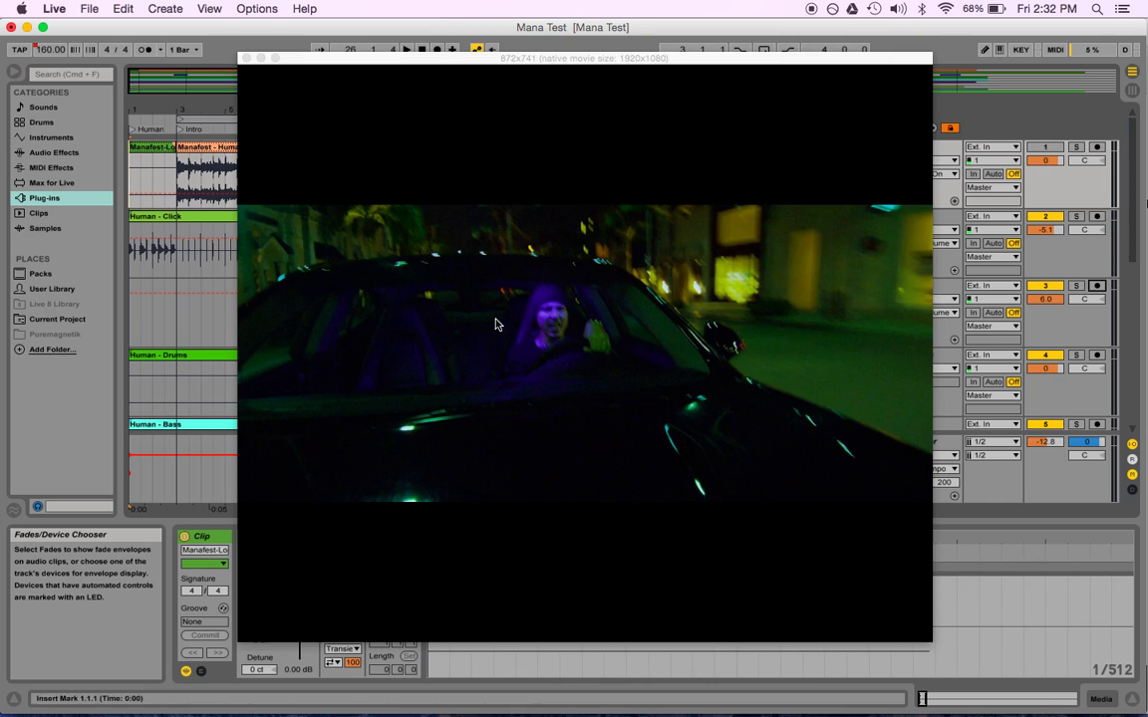
pyautogui.click(246, 58)
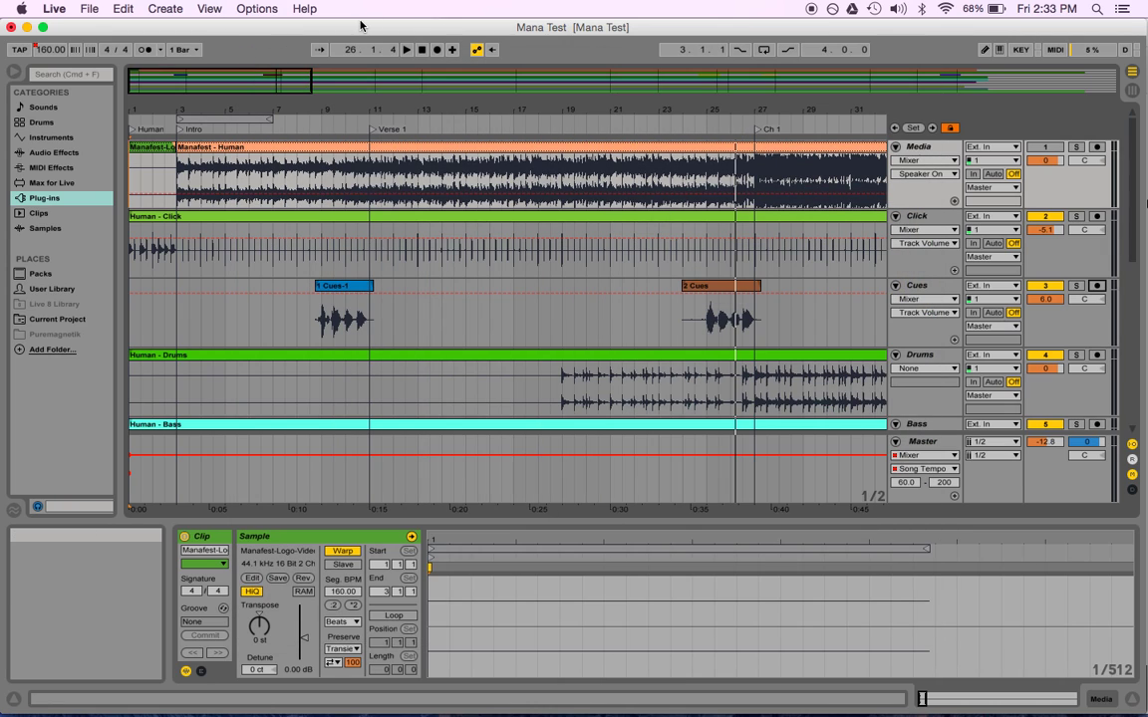